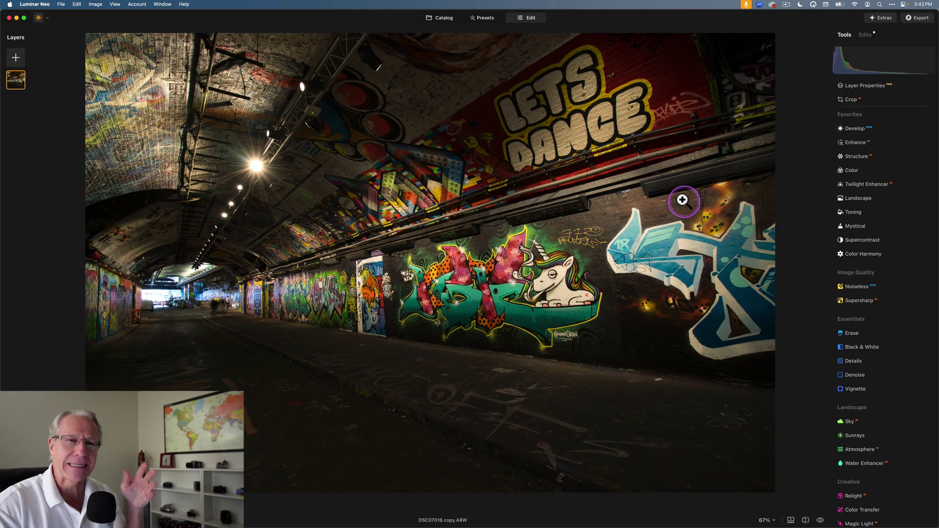
# Step: In Develop, collapse Camera Profile, raise Exposure to 1.11 and pull Highlights to -4
pyautogui.click(853, 129)
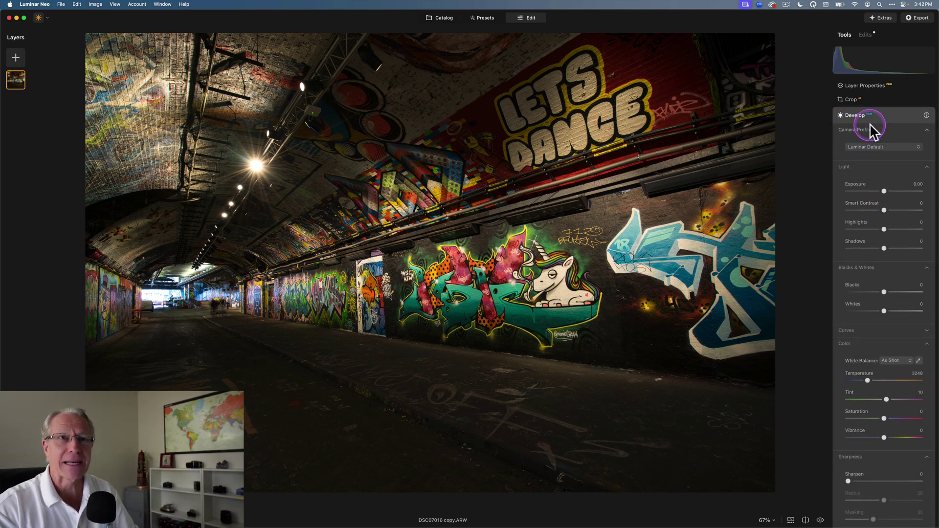
pyautogui.click(871, 129)
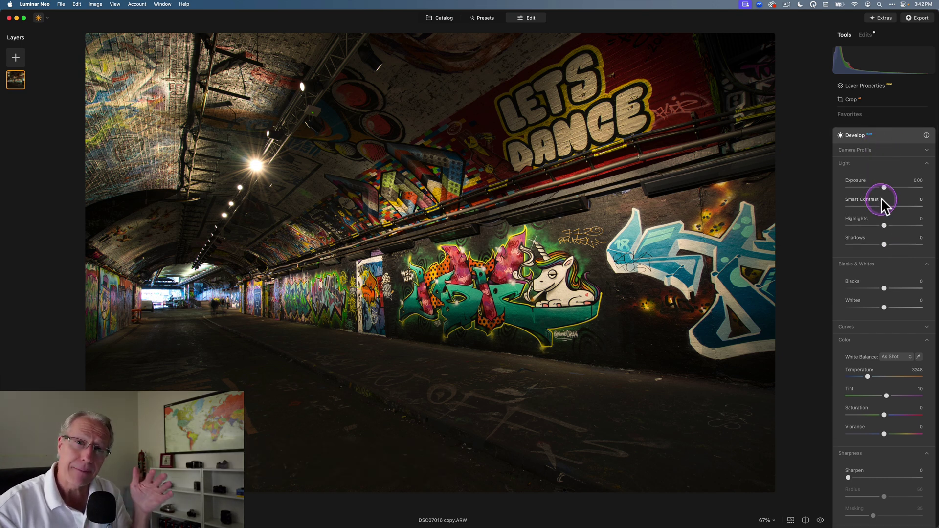
pyautogui.scroll(-2, 882, 198)
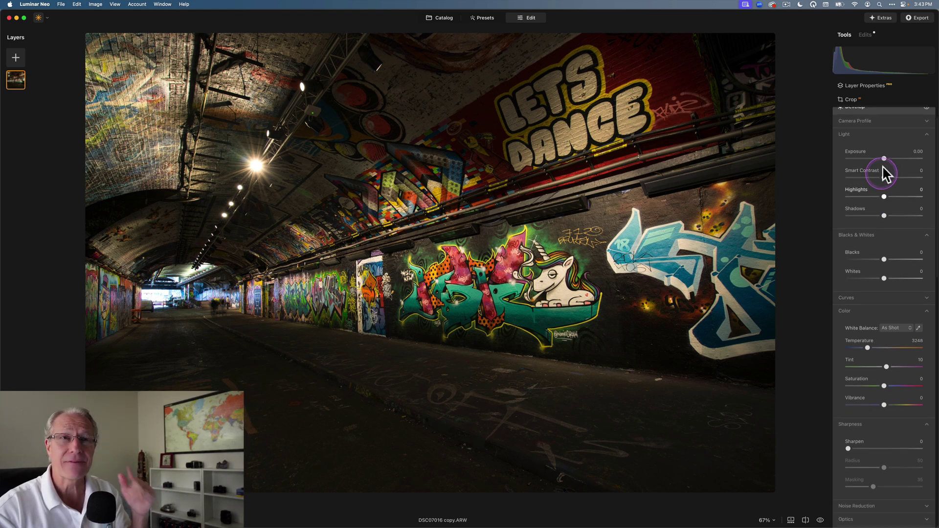
pyautogui.moveTo(884, 158); pyautogui.dragTo(888, 158)
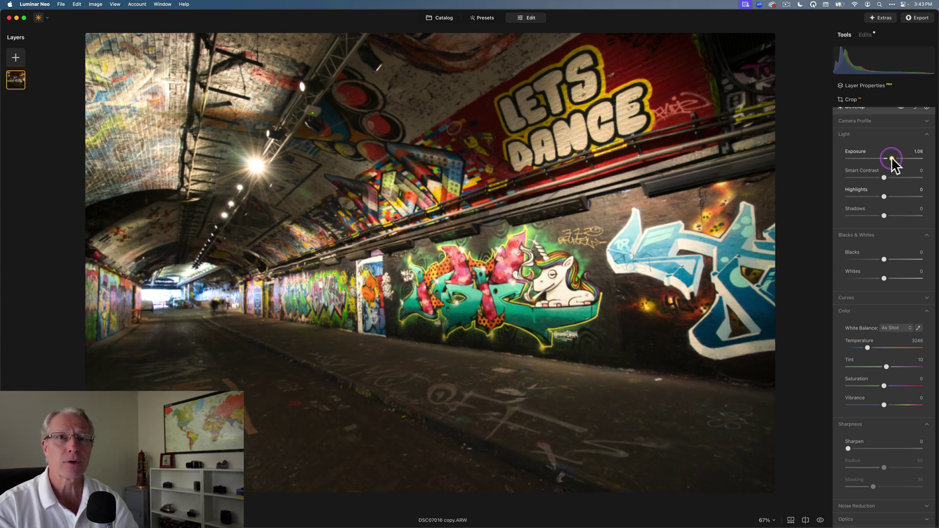
pyautogui.click(885, 196)
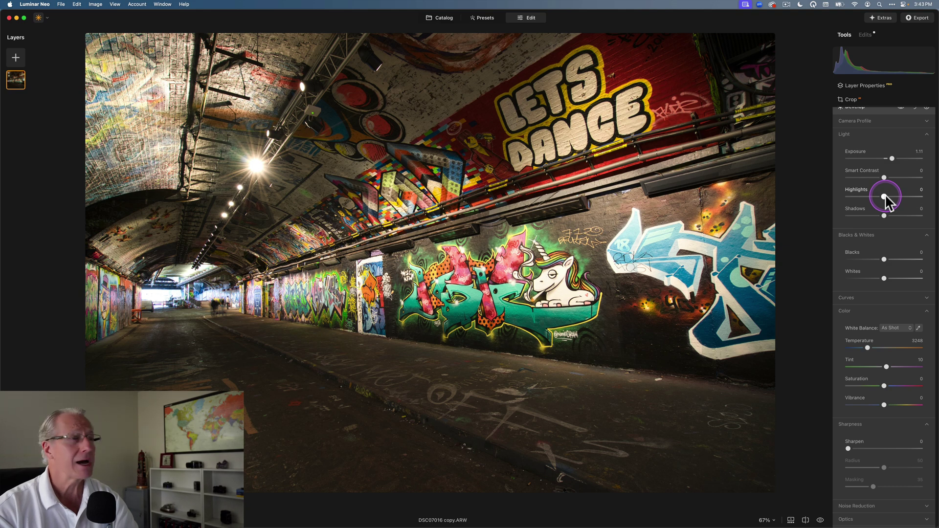
pyautogui.moveTo(885, 193); pyautogui.dragTo(882, 195)
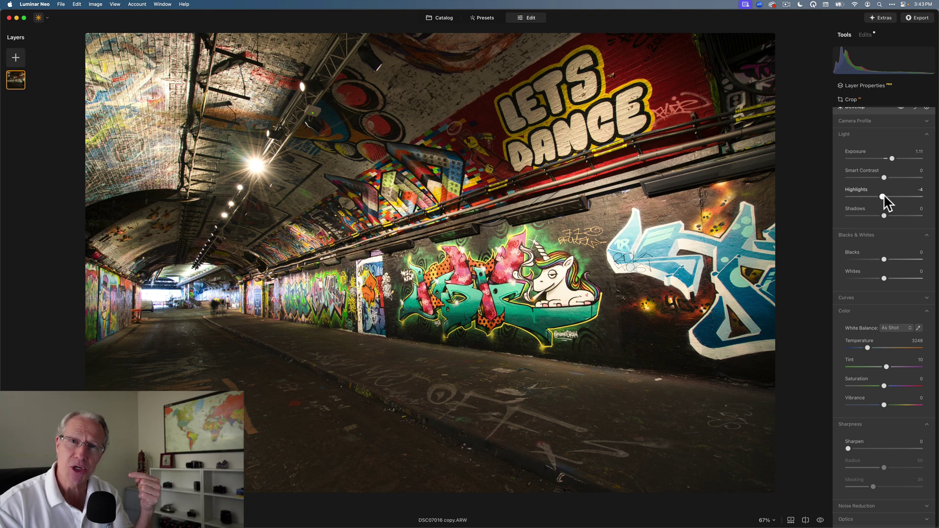
# Step: Show the highlight and shadow clipping warnings, check the View menu, then hide the warnings
pyautogui.press('j')
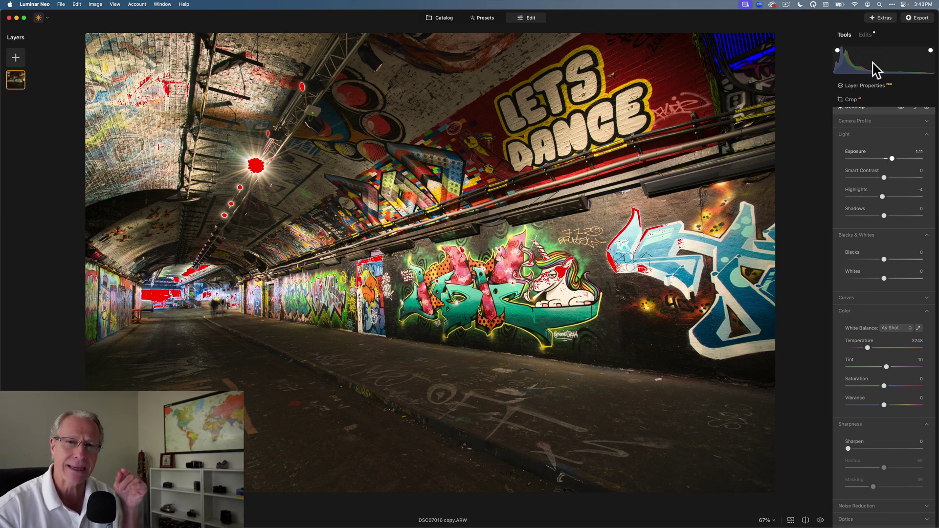
pyautogui.click(115, 5)
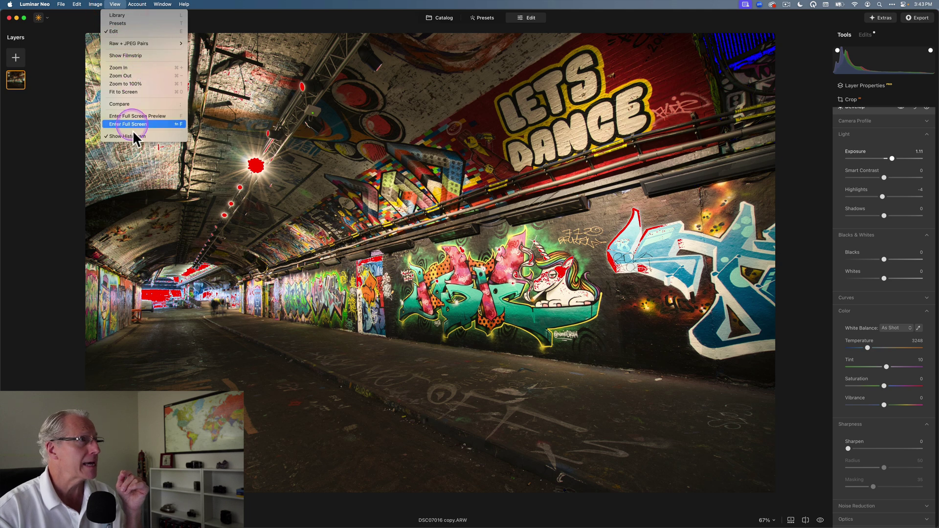
pyautogui.click(614, 27)
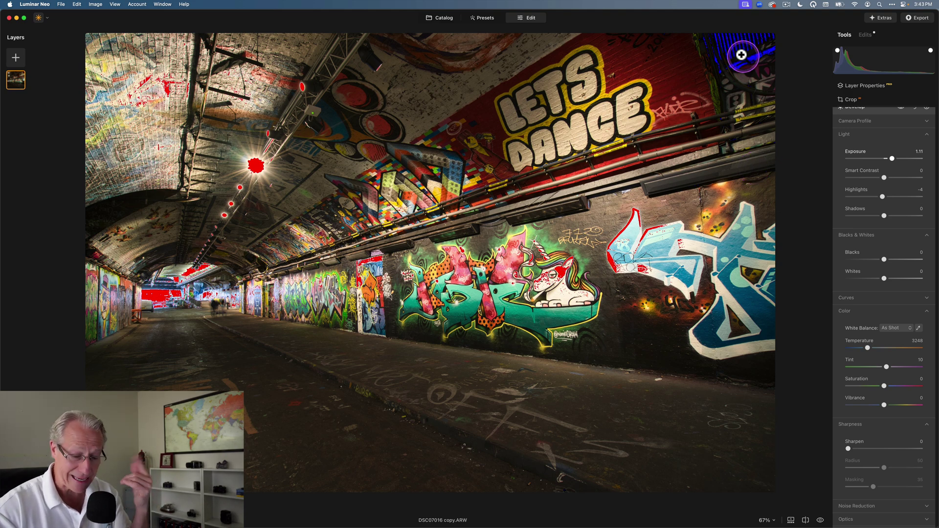
pyautogui.press('j')
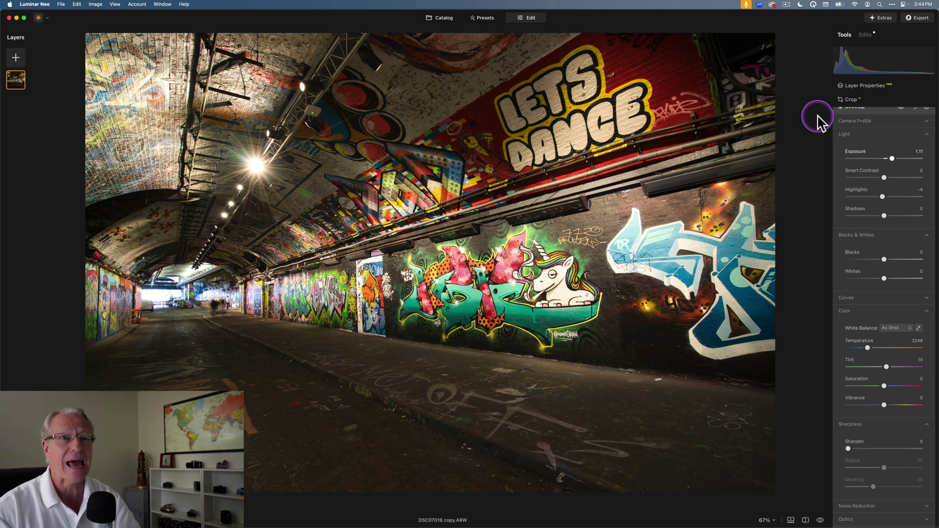
# Step: Pull Highlights to -100, lift Shadows to 16 and add Smart Contrast 23
pyautogui.moveTo(883, 196); pyautogui.dragTo(795, 198)
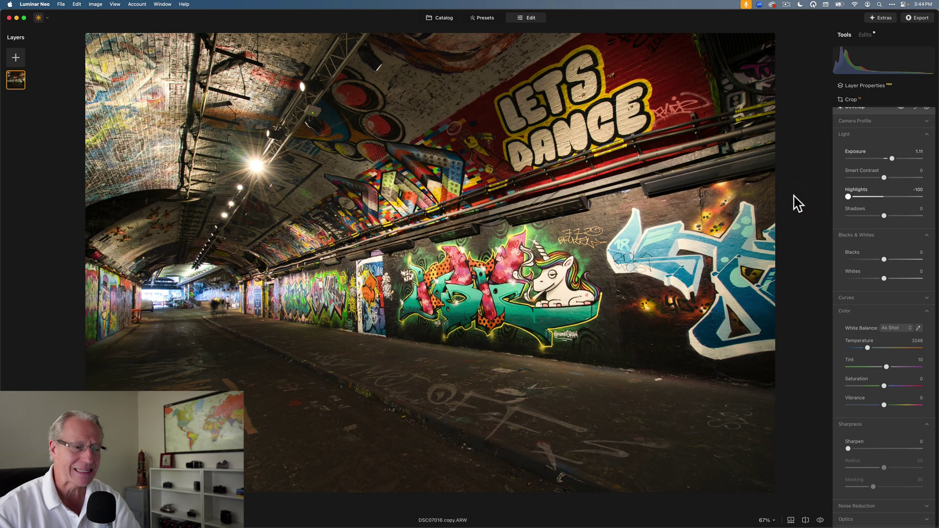
pyautogui.moveTo(885, 215); pyautogui.dragTo(891, 214)
pyautogui.click(889, 215)
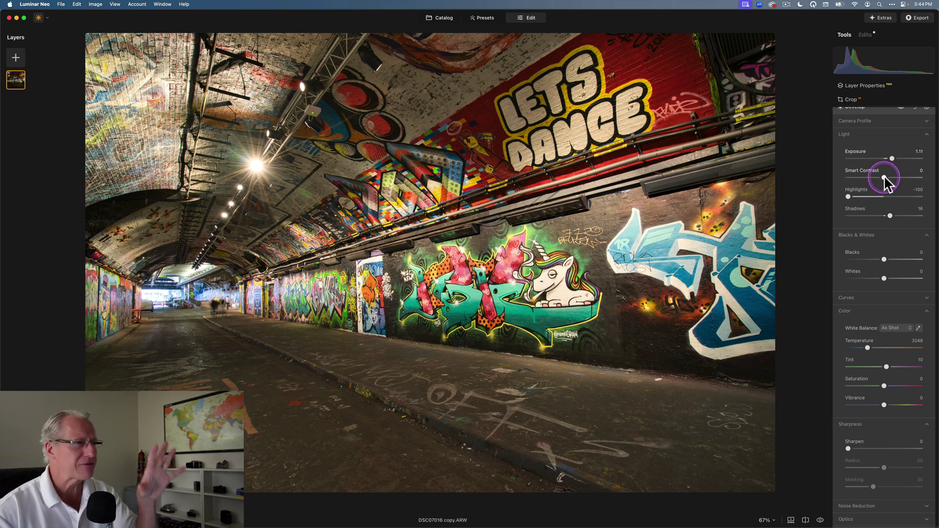
pyautogui.moveTo(884, 176); pyautogui.dragTo(888, 176)
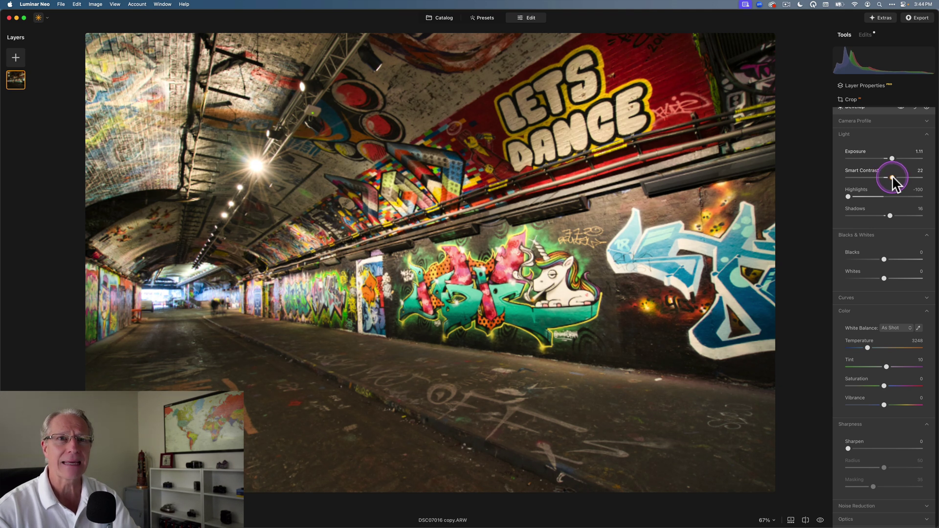
pyautogui.moveTo(894, 184); pyautogui.dragTo(895, 180)
# Step: Collapse Blacks and Whites, cool Temperature to 3131 and add Sharpen 22
pyautogui.scroll(2, 895, 181)
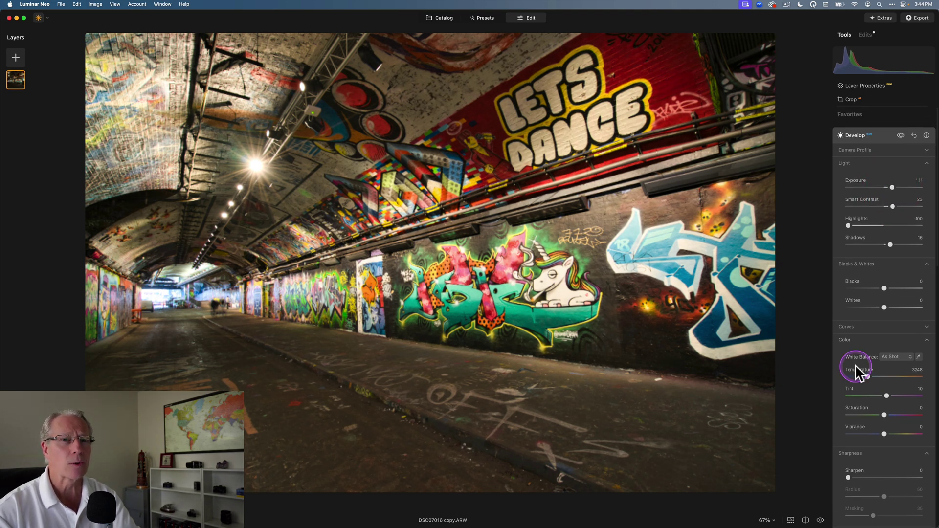
pyautogui.click(861, 265)
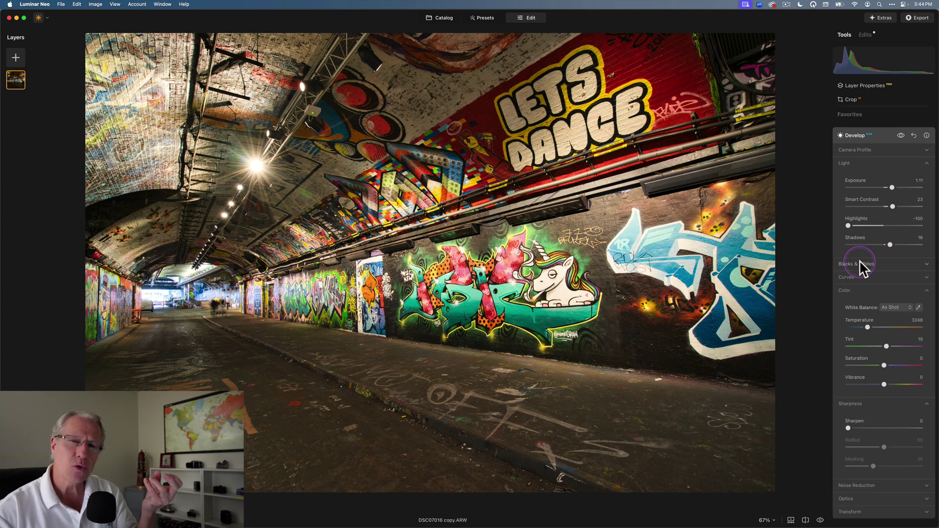
pyautogui.click(869, 327)
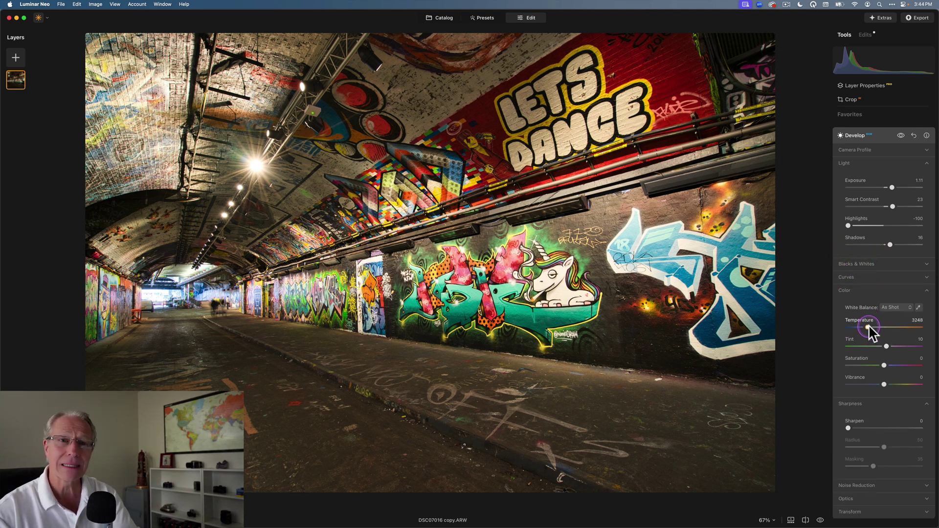
pyautogui.moveTo(868, 324); pyautogui.dragTo(868, 324)
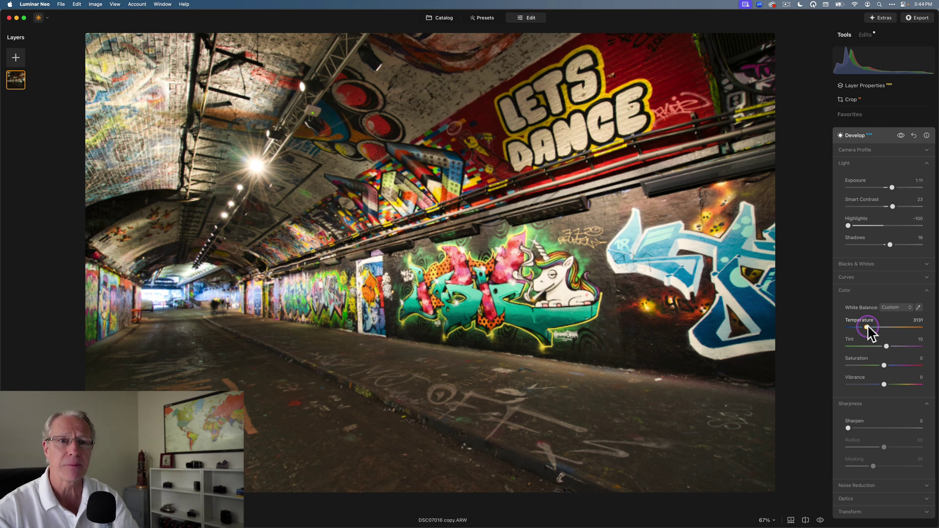
pyautogui.click(886, 347)
pyautogui.click(884, 365)
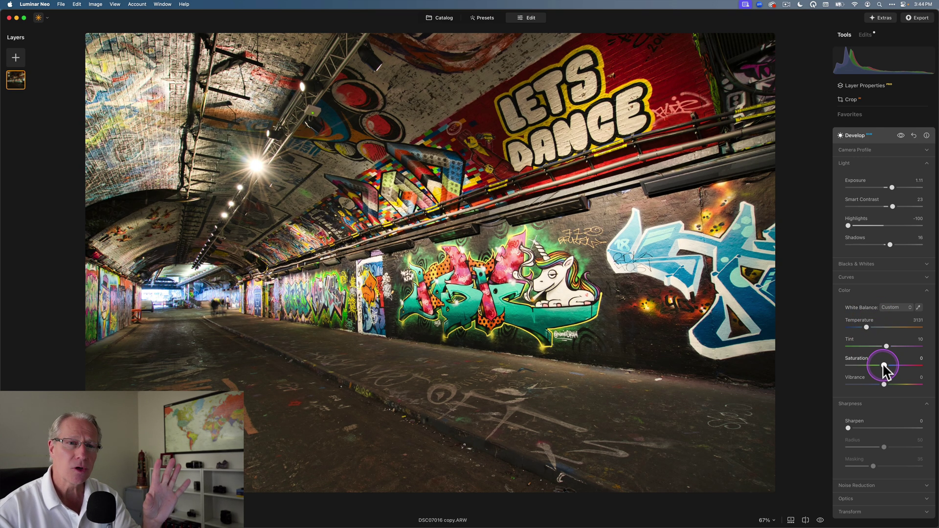
pyautogui.click(883, 384)
pyautogui.click(862, 429)
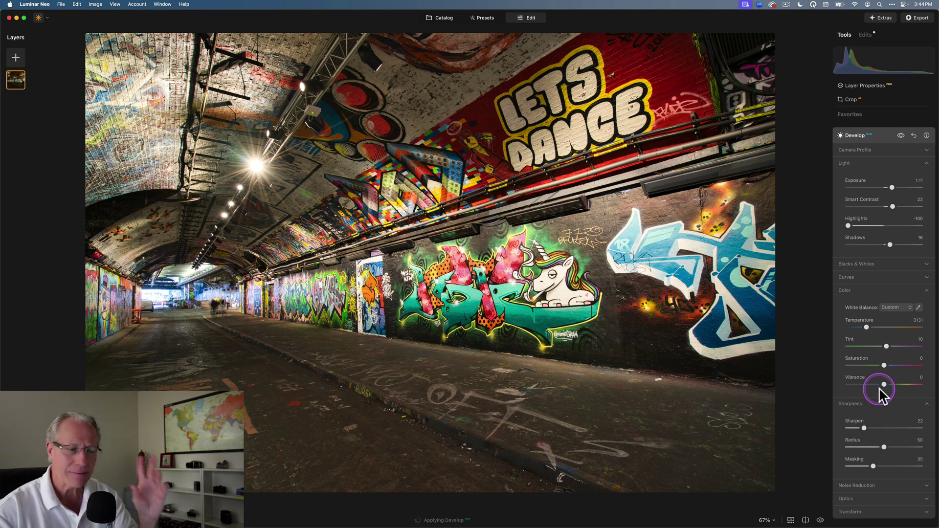
# Step: Toggle the Develop edits off and on to compare, then collapse Develop
pyautogui.click(900, 136)
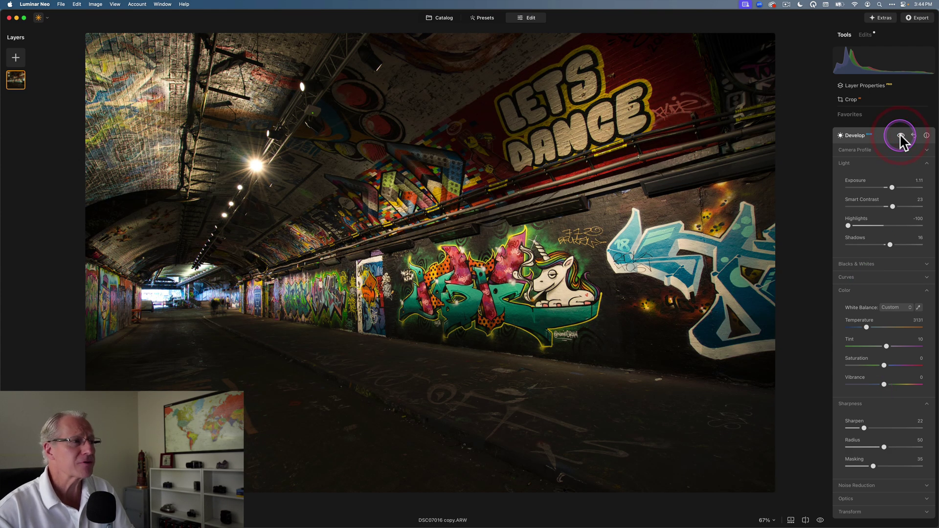
pyautogui.click(901, 136)
pyautogui.click(887, 137)
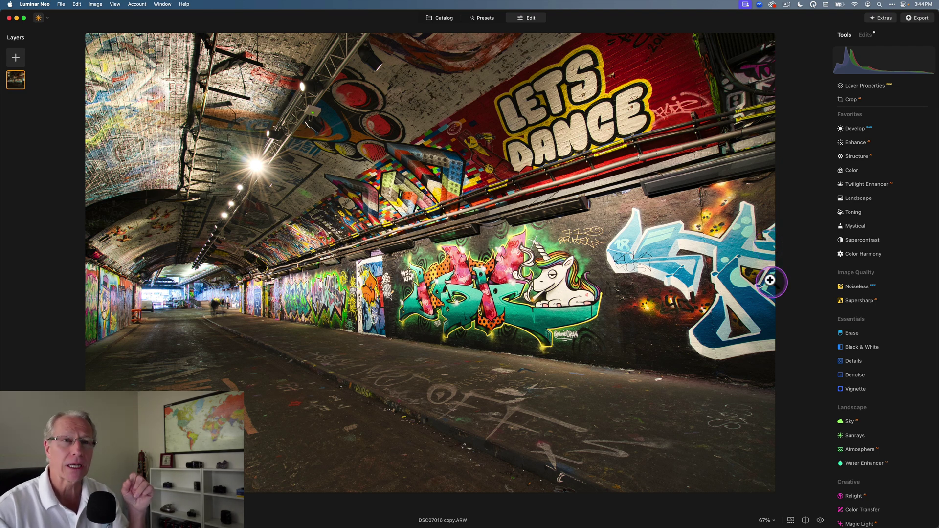
# Step: Open Supercontrast and raise Highlights Contrast to 29
pyautogui.click(856, 240)
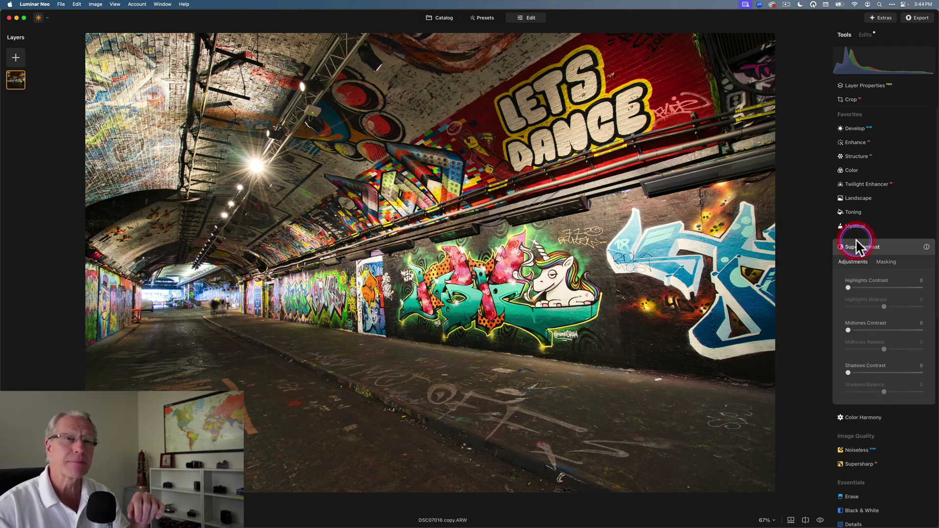
pyautogui.scroll(-1, 855, 239)
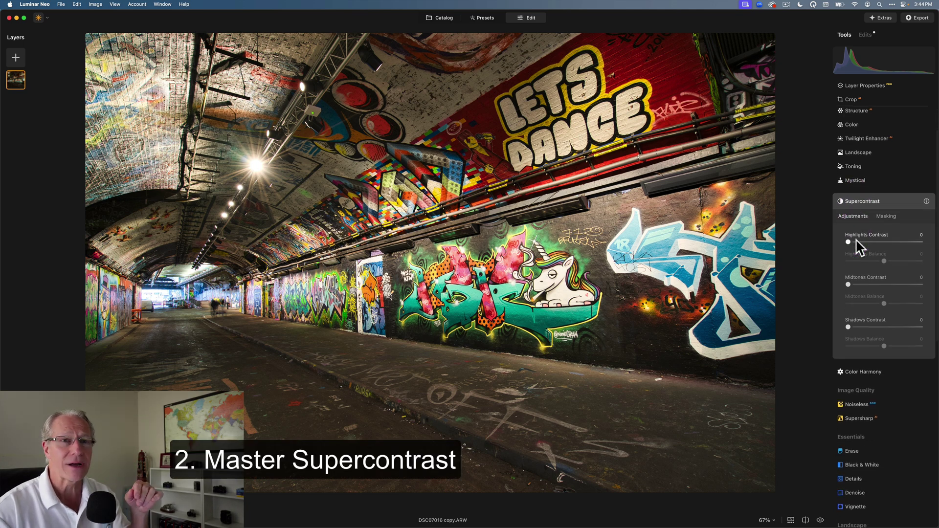
pyautogui.click(864, 243)
pyautogui.moveTo(866, 242); pyautogui.dragTo(929, 261)
pyautogui.click(885, 261)
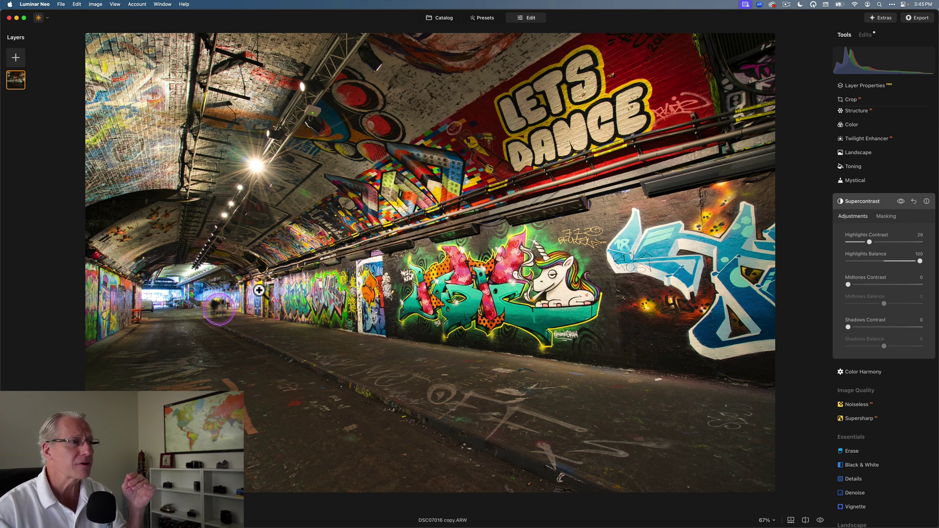
# Step: Zoom to 100%, toggle Supercontrast off and on to compare detail, then fit the photo
pyautogui.doubleClick(296, 284)
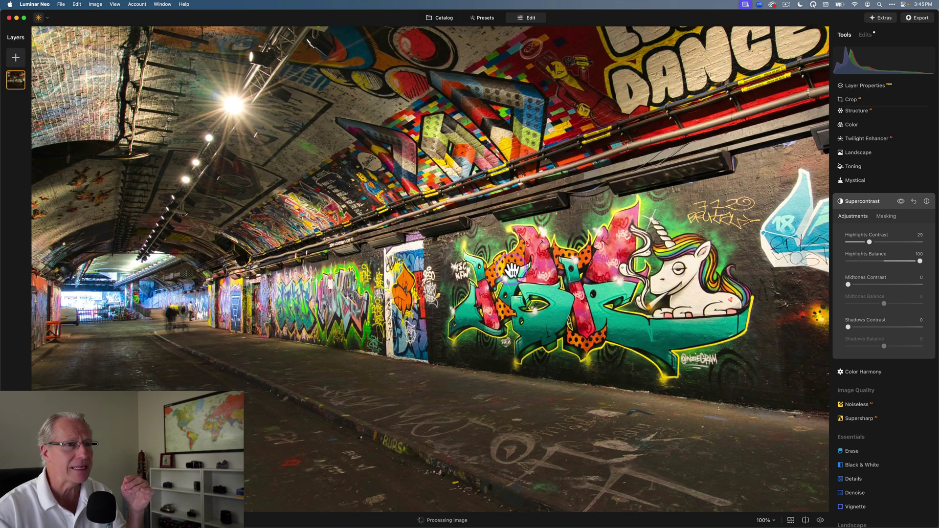
pyautogui.click(902, 201)
pyautogui.click(902, 202)
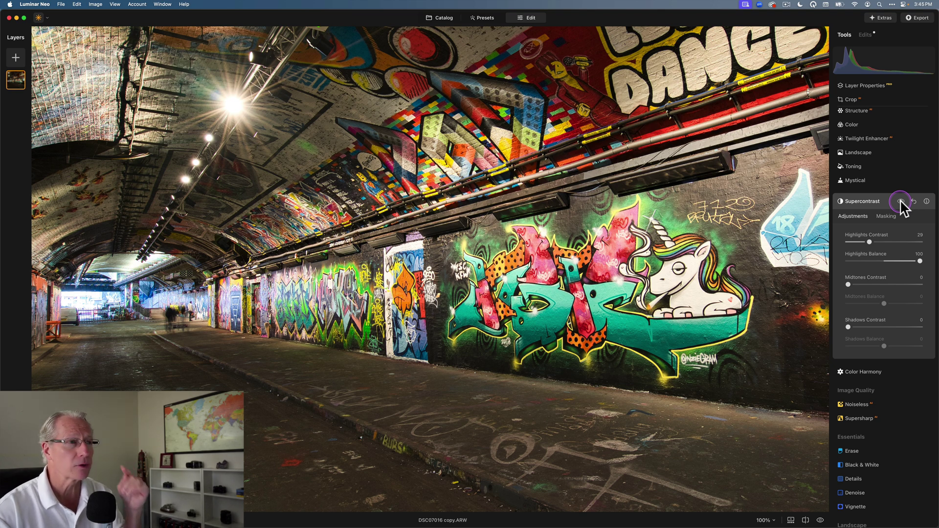
pyautogui.click(900, 201)
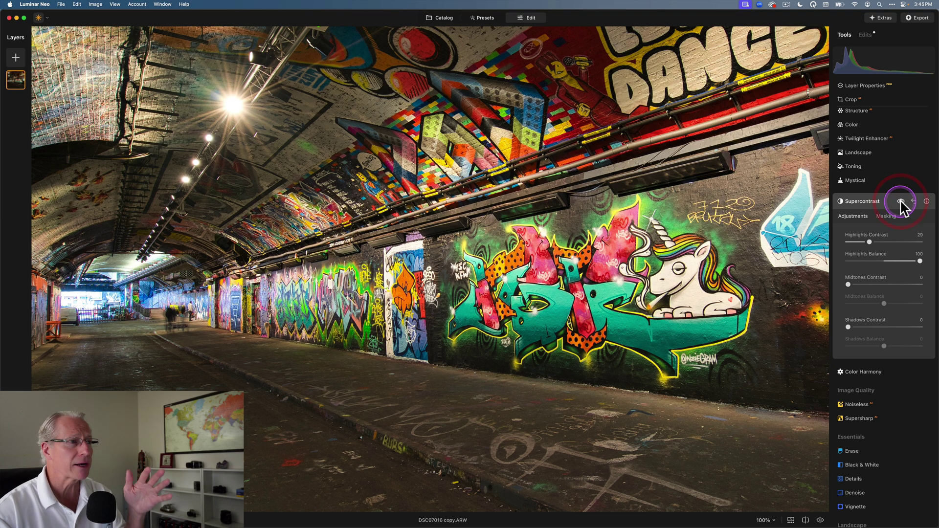
pyautogui.click(619, 324)
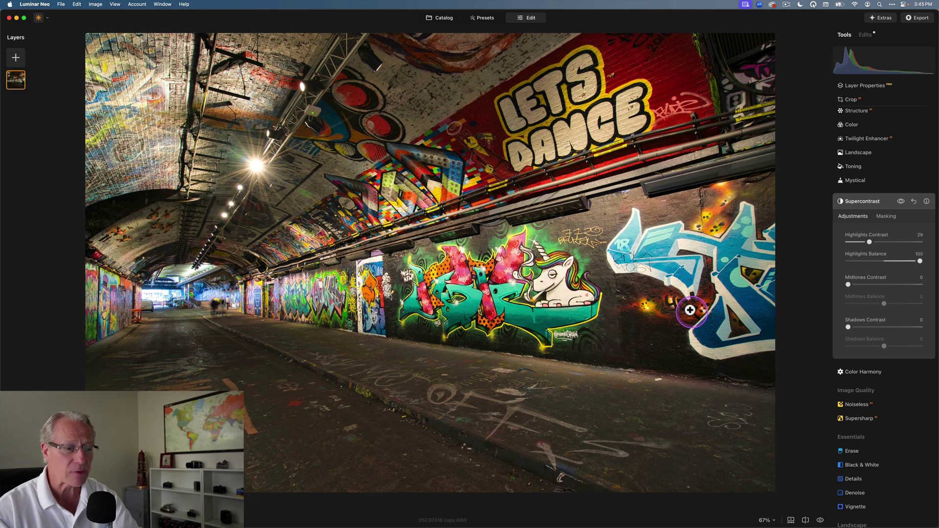
# Step: Set Midtones Contrast 24, Midtones Balance -37, Shadows Contrast 24 and Shadows Balance 28
pyautogui.moveTo(831, 286); pyautogui.dragTo(863, 284)
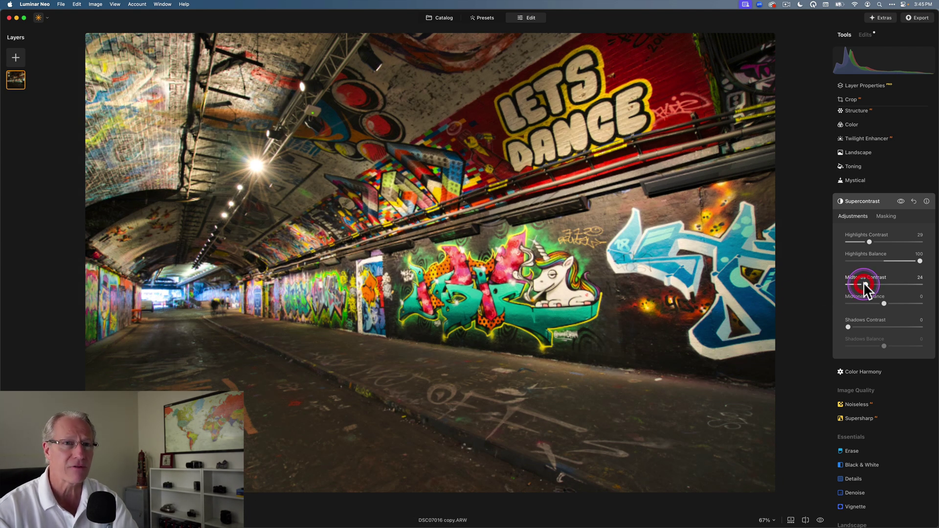
pyautogui.moveTo(883, 303); pyautogui.dragTo(871, 303)
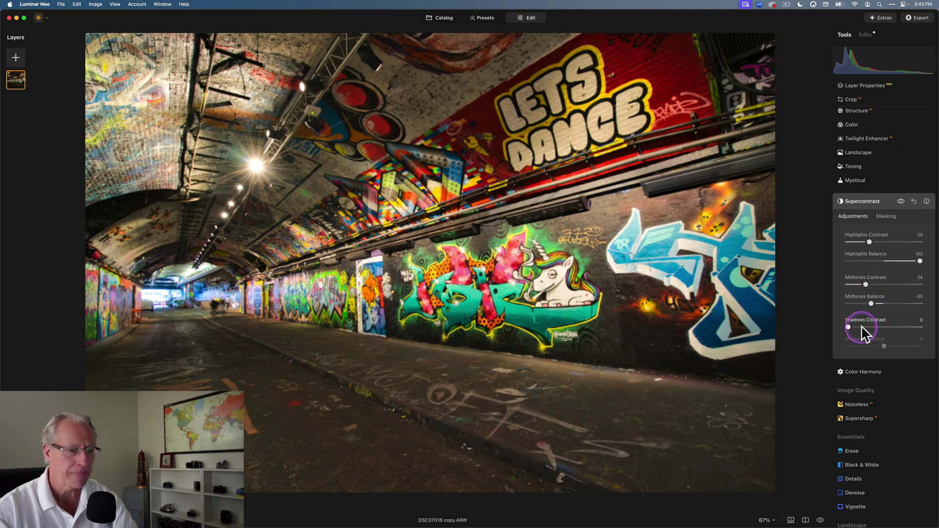
pyautogui.click(862, 327)
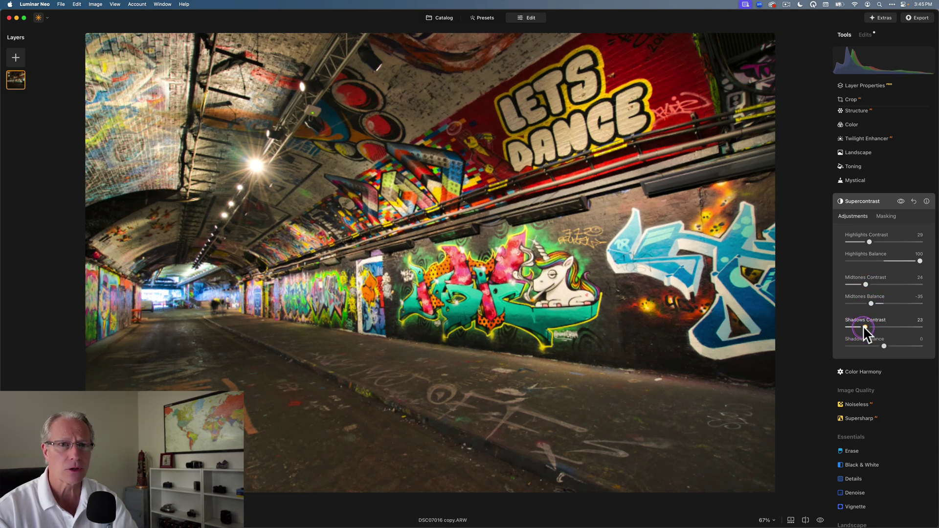
pyautogui.click(877, 346)
pyautogui.moveTo(863, 326); pyautogui.dragTo(896, 346)
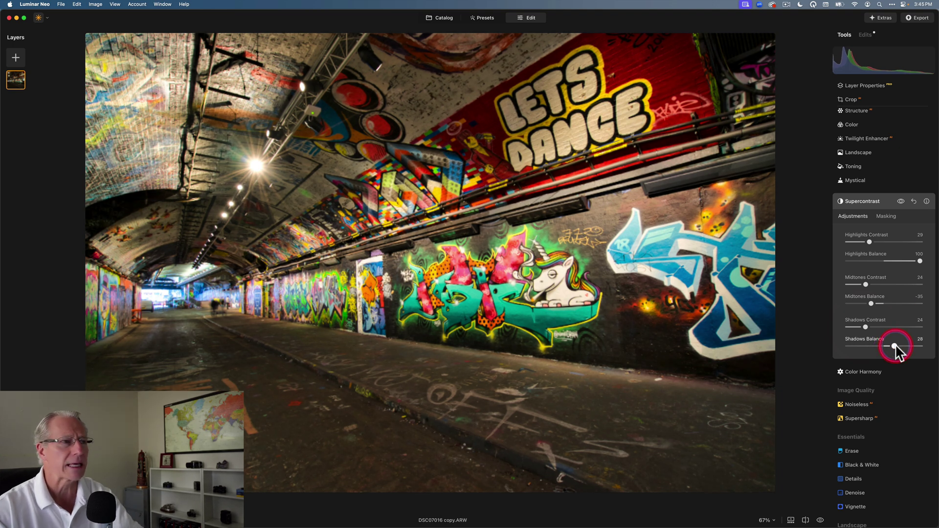
# Step: Toggle Supercontrast off and on to compare, then collapse its settings
pyautogui.click(901, 202)
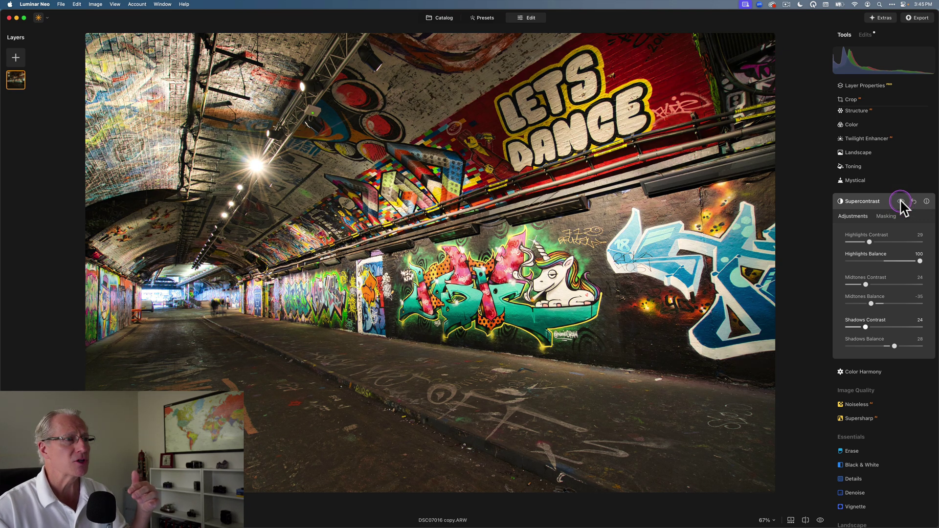
pyautogui.click(900, 199)
pyautogui.click(901, 202)
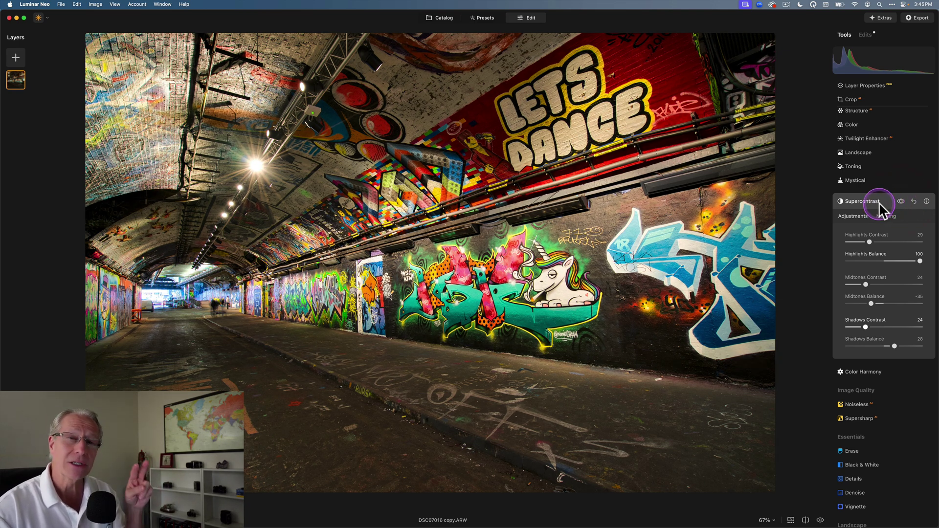
pyautogui.click(878, 202)
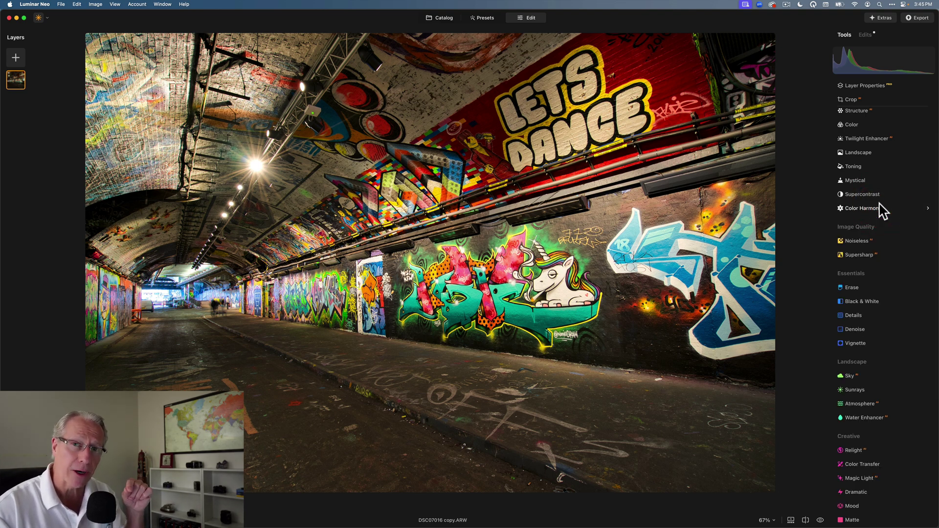
# Step: Open Structure, set its Amount to 35, and collapse the tool
pyautogui.scroll(3, 880, 209)
pyautogui.click(858, 162)
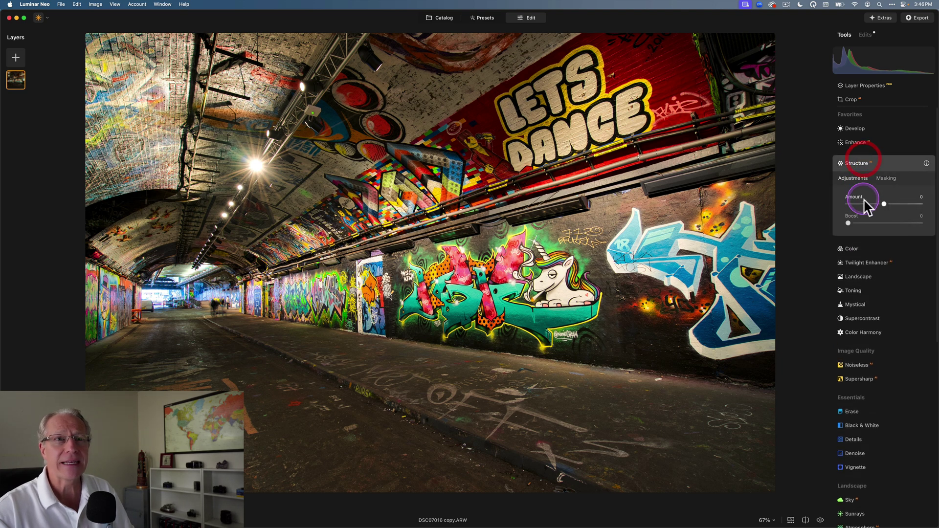
pyautogui.moveTo(864, 200); pyautogui.dragTo(898, 205)
pyautogui.click(885, 166)
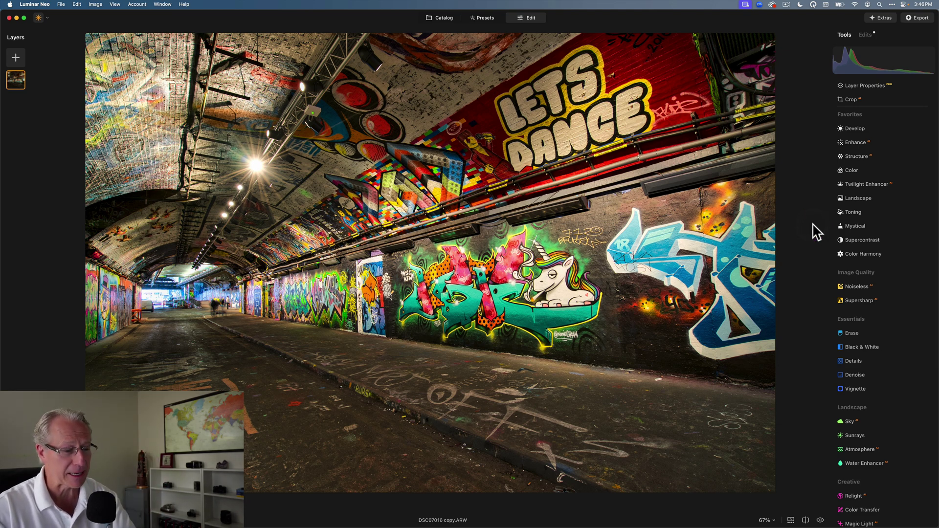
# Step: Add a Luminosity mask to Develop, moving the luminance range's right handle left to exclude highlights
pyautogui.moveTo(881, 210); pyautogui.dragTo(860, 128)
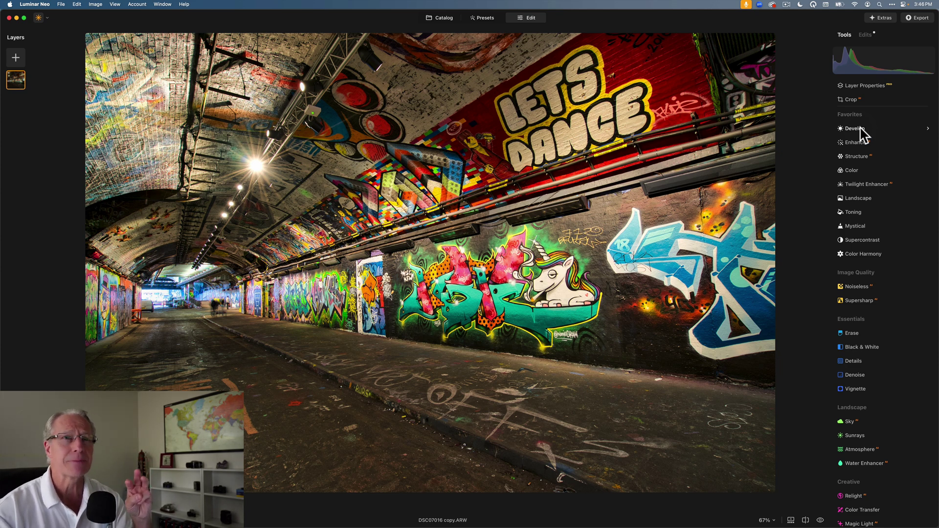
pyautogui.click(854, 128)
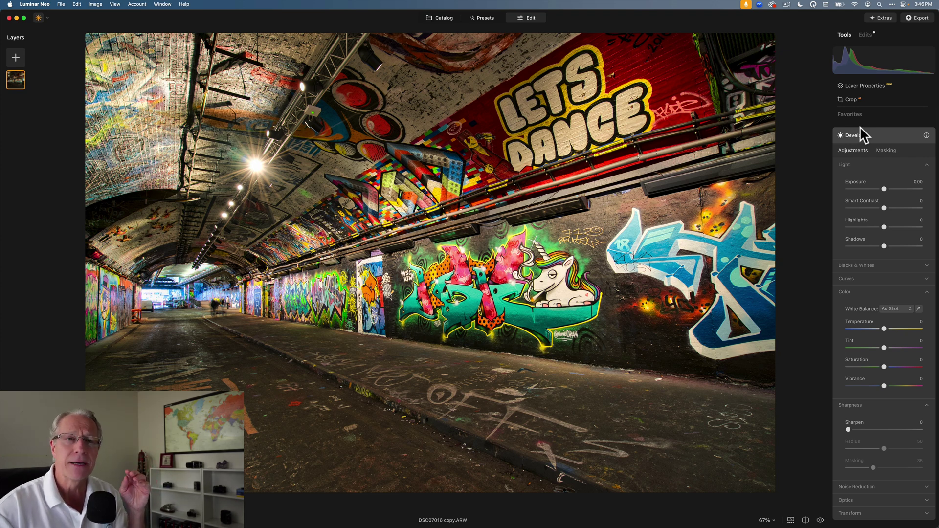
pyautogui.click(863, 141)
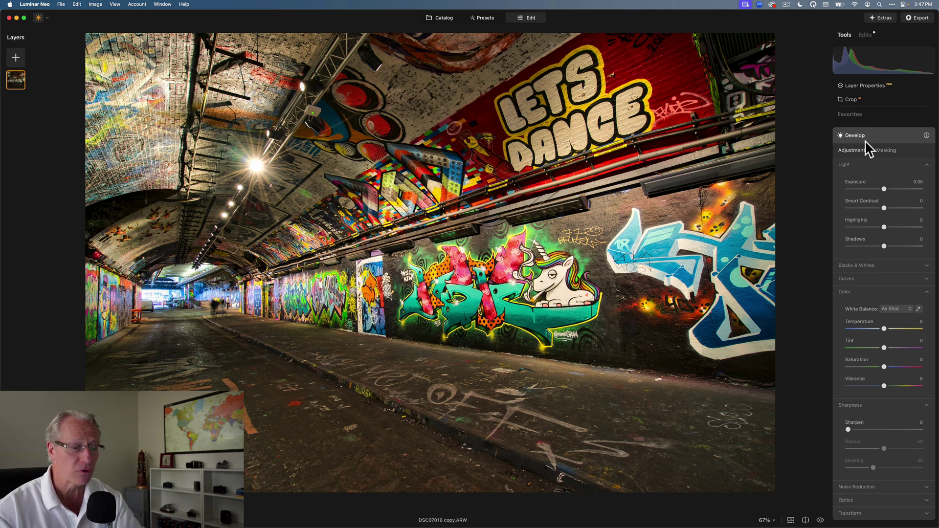
pyautogui.click(885, 155)
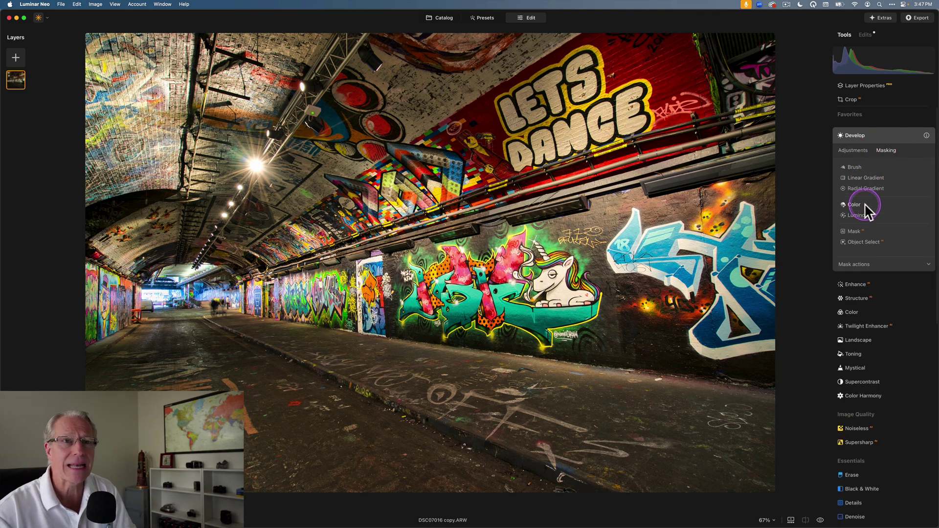
pyautogui.click(864, 215)
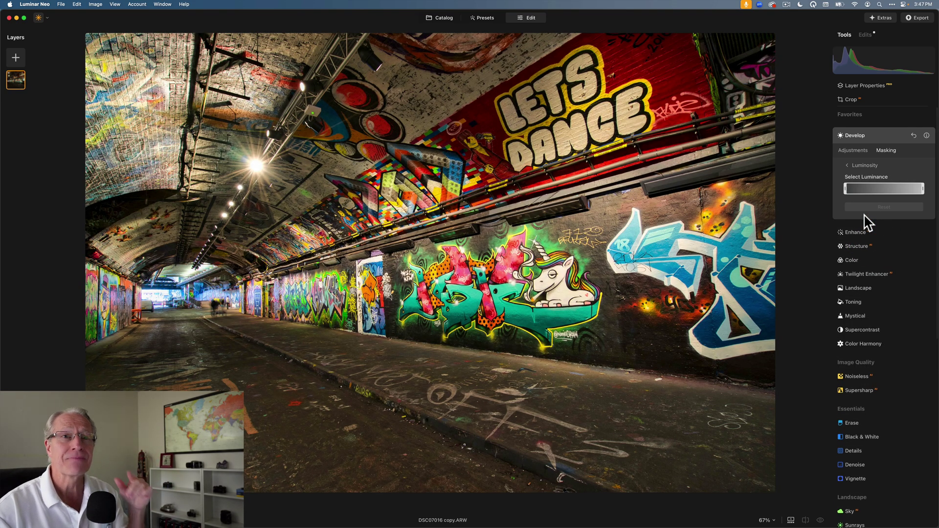
pyautogui.click(899, 191)
pyautogui.moveTo(900, 191)
pyautogui.mouseDown()
pyautogui.moveTo(924, 192)
pyautogui.moveTo(863, 190)
pyautogui.moveTo(868, 199)
pyautogui.moveTo(862, 189)
pyautogui.moveTo(870, 195)
pyautogui.mouseUp()
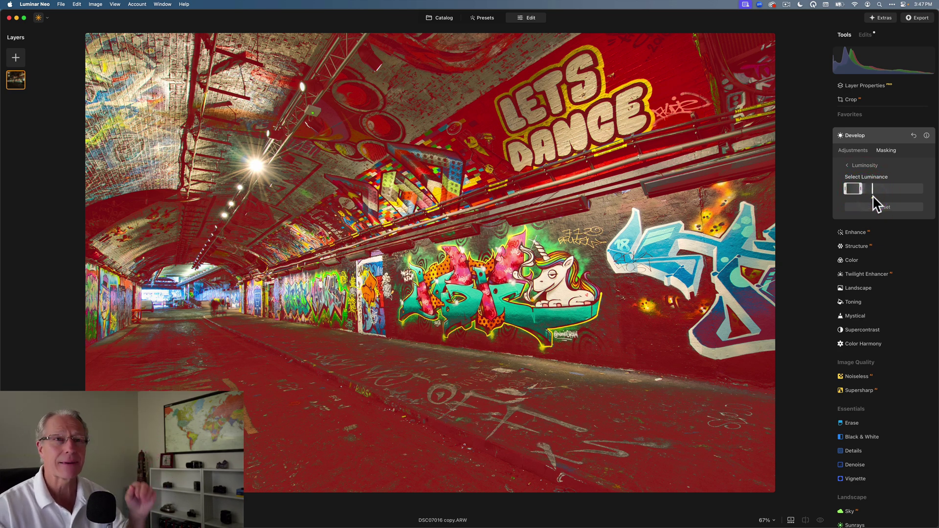
# Step: Set the masked Develop Exposure to -0.32 and Temperature to -63, then toggle to compare
pyautogui.click(849, 151)
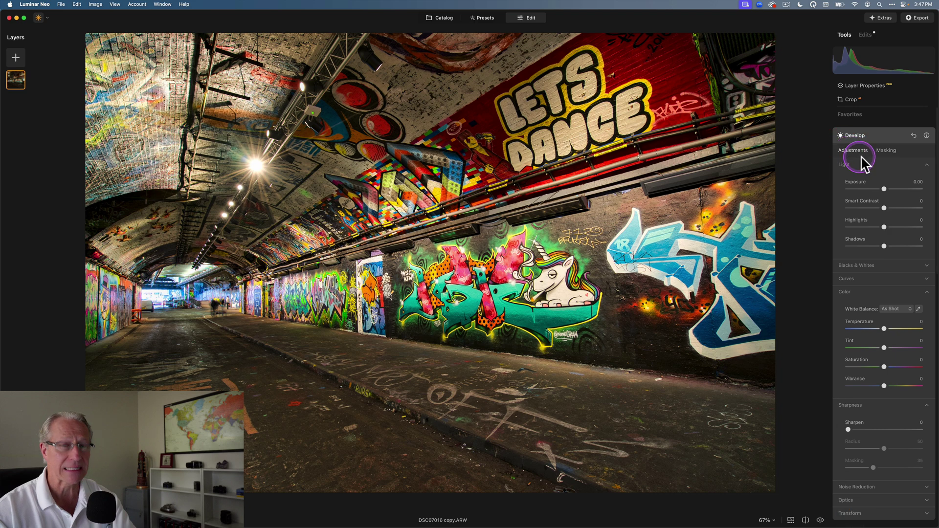
pyautogui.click(885, 198)
pyautogui.moveTo(882, 186); pyautogui.dragTo(880, 187)
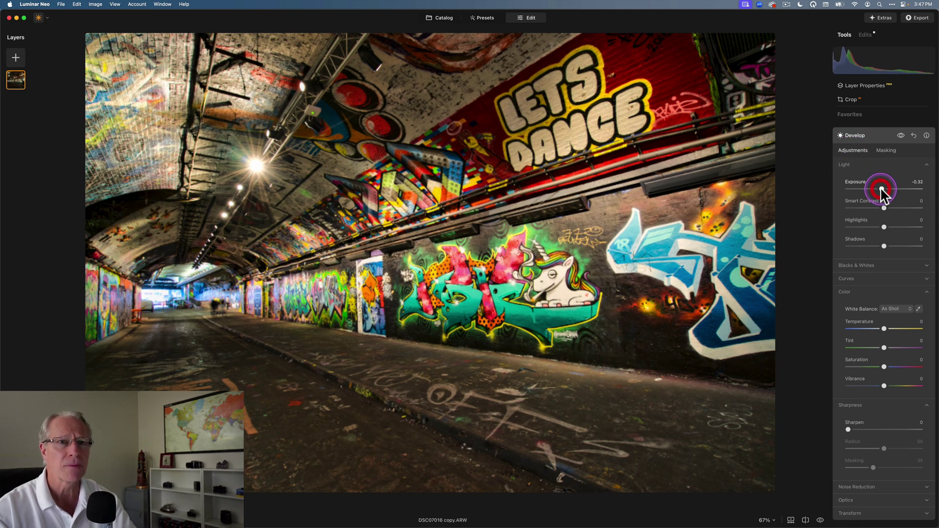
pyautogui.moveTo(884, 328); pyautogui.dragTo(871, 328)
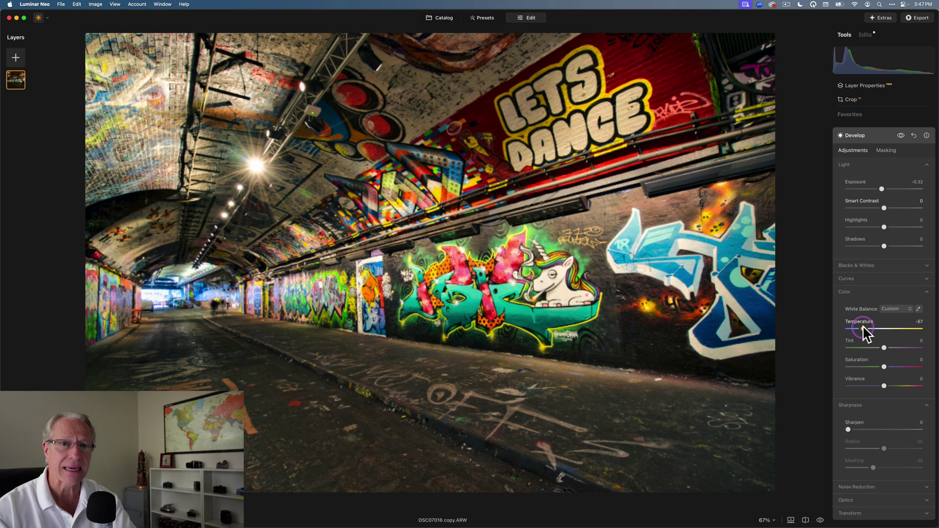
pyautogui.moveTo(862, 328); pyautogui.dragTo(861, 328)
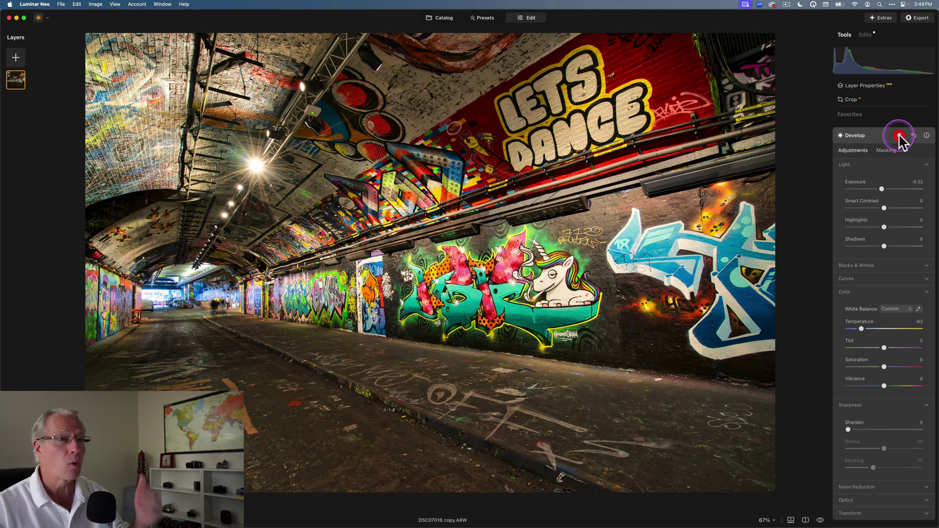
pyautogui.click(901, 136)
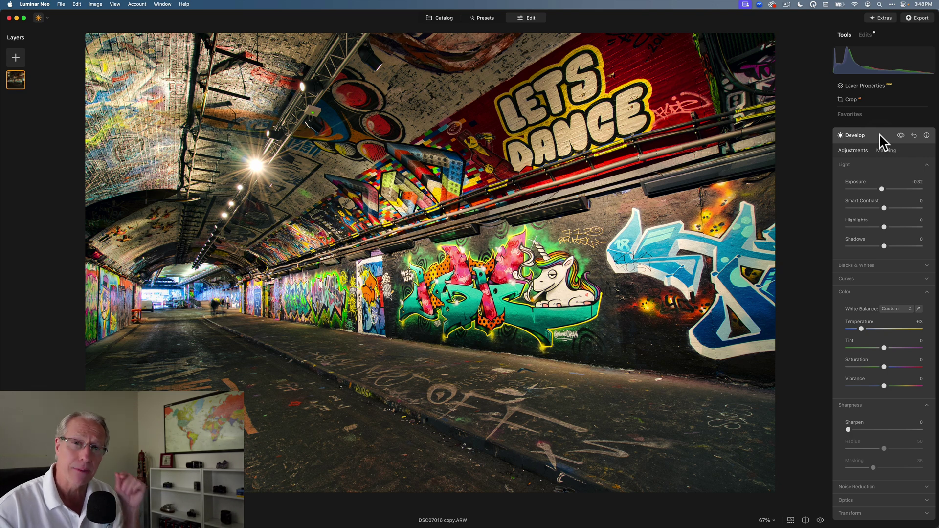
# Step: Draw a Linear Gradient mask for Develop, shifted up and rotated steeper over the ceiling
pyautogui.click(857, 132)
pyautogui.click(857, 131)
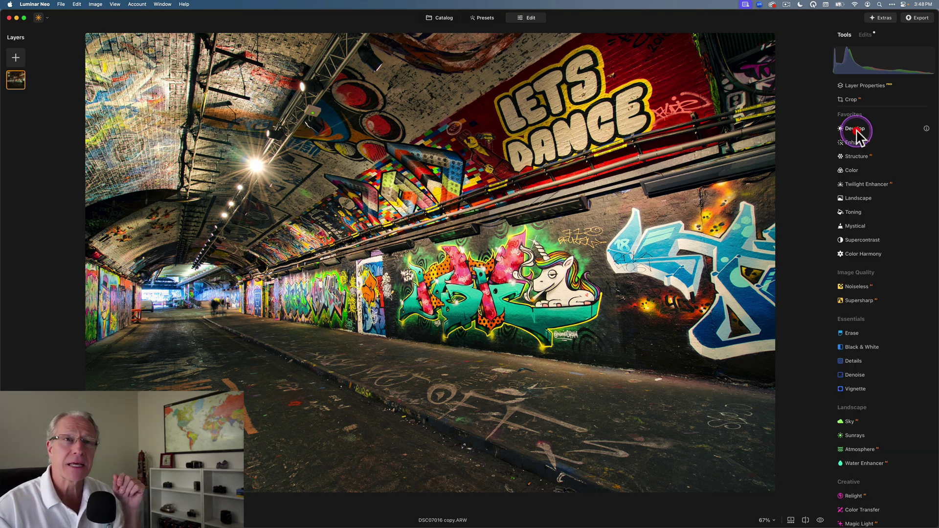
pyautogui.click(885, 151)
pyautogui.click(871, 172)
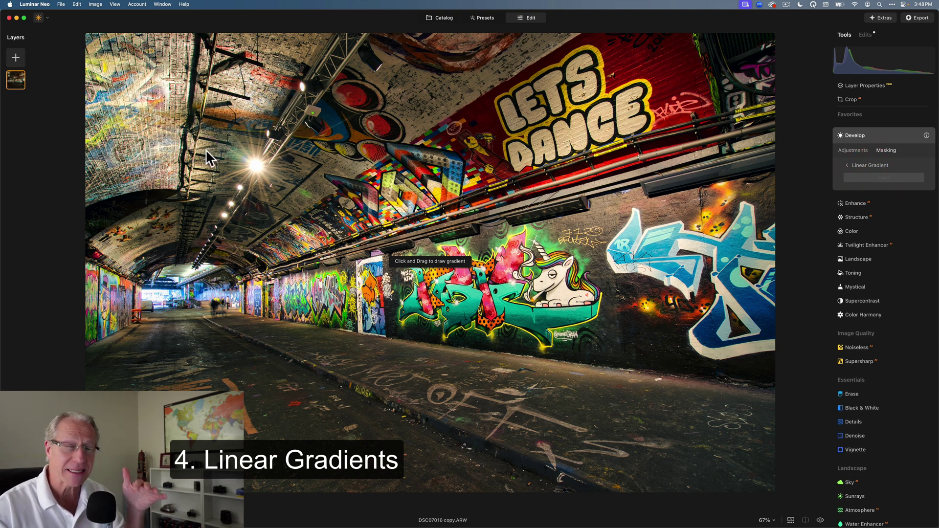
pyautogui.moveTo(205, 149); pyautogui.dragTo(287, 293)
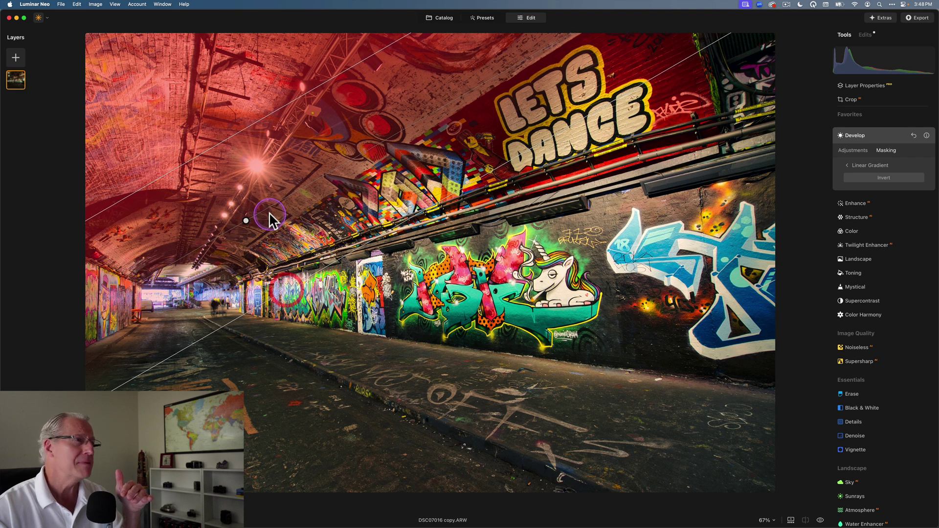
pyautogui.moveTo(248, 223); pyautogui.dragTo(246, 196)
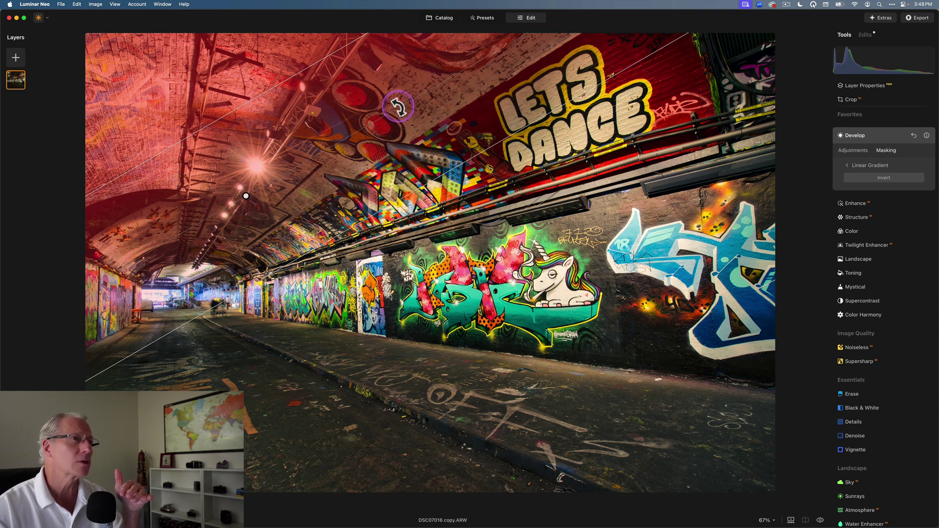
pyautogui.moveTo(397, 105); pyautogui.dragTo(394, 104)
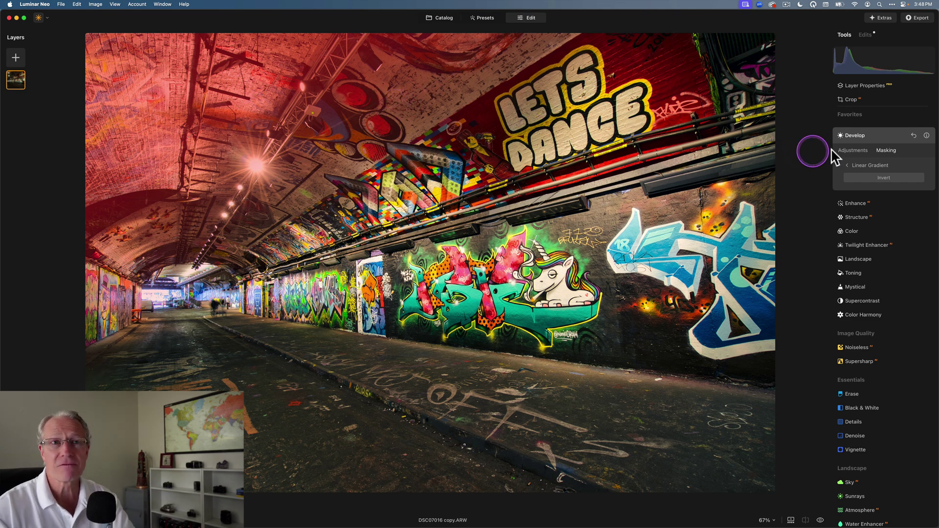
# Step: Lower the gradient-masked Exposure to -1.94, Temperature to -26, and add a magenta tint
pyautogui.click(849, 151)
pyautogui.moveTo(884, 187); pyautogui.dragTo(870, 189)
pyautogui.moveTo(885, 328); pyautogui.dragTo(875, 328)
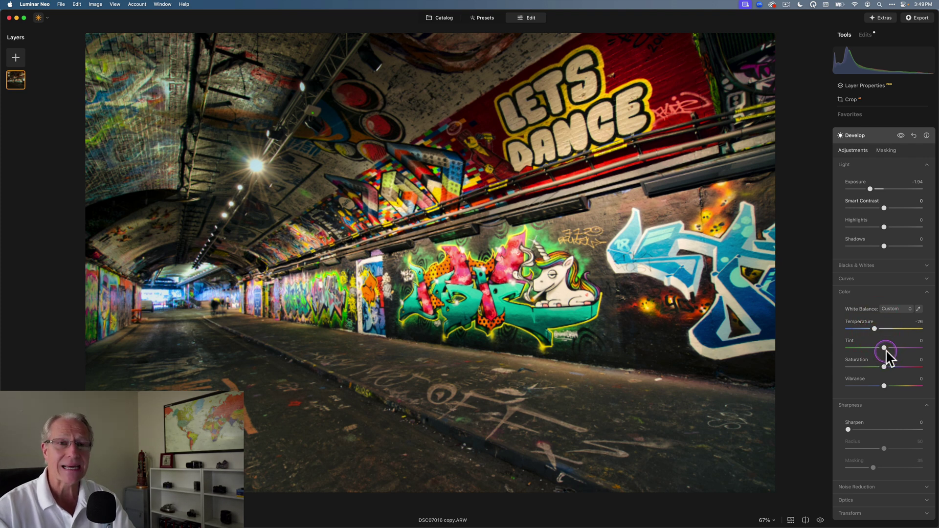
pyautogui.click(891, 348)
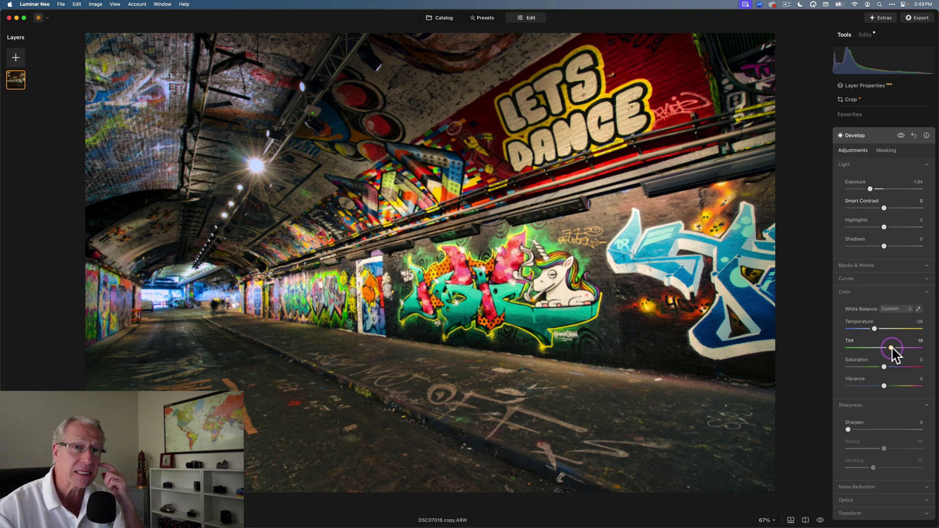
pyautogui.click(892, 347)
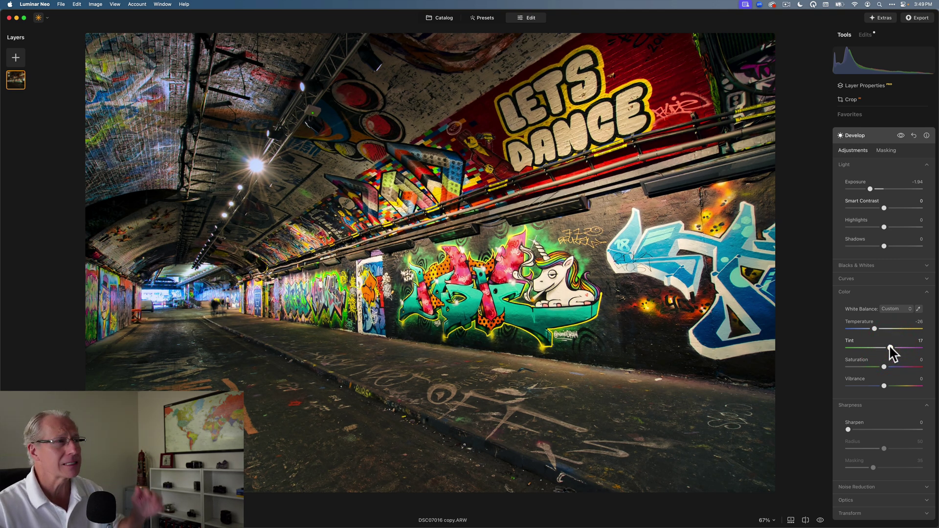
# Step: Toggle Develop off and on to compare, trim Tint to 14, and collapse Develop
pyautogui.click(900, 135)
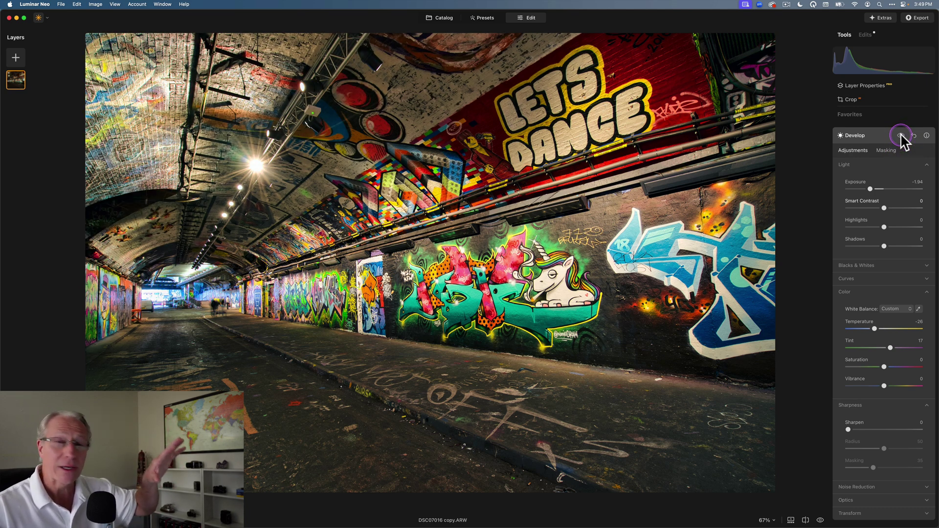
pyautogui.click(901, 136)
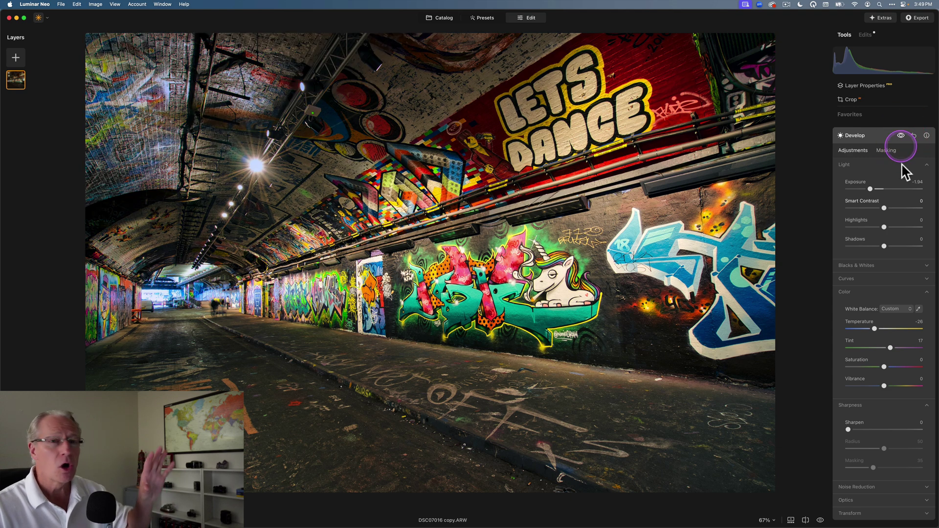
pyautogui.click(891, 347)
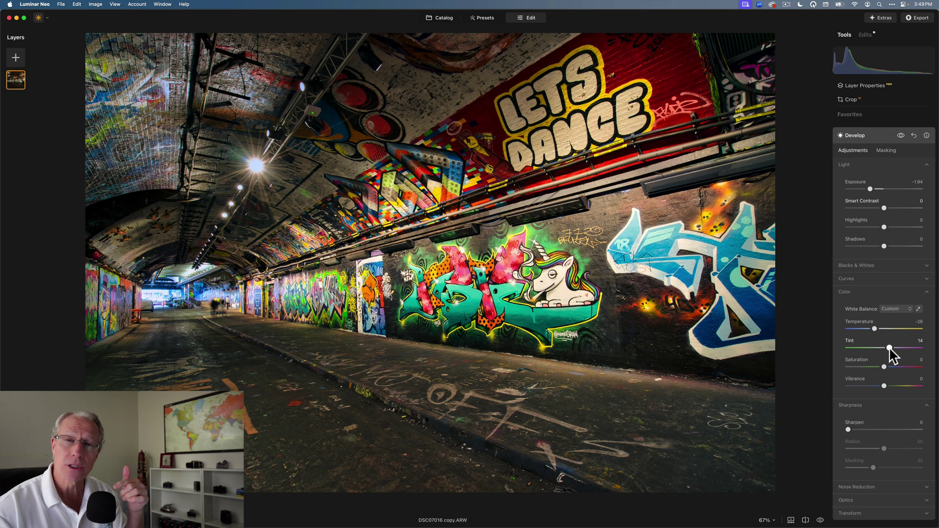
pyautogui.moveTo(874, 166); pyautogui.dragTo(875, 133)
pyautogui.click(875, 134)
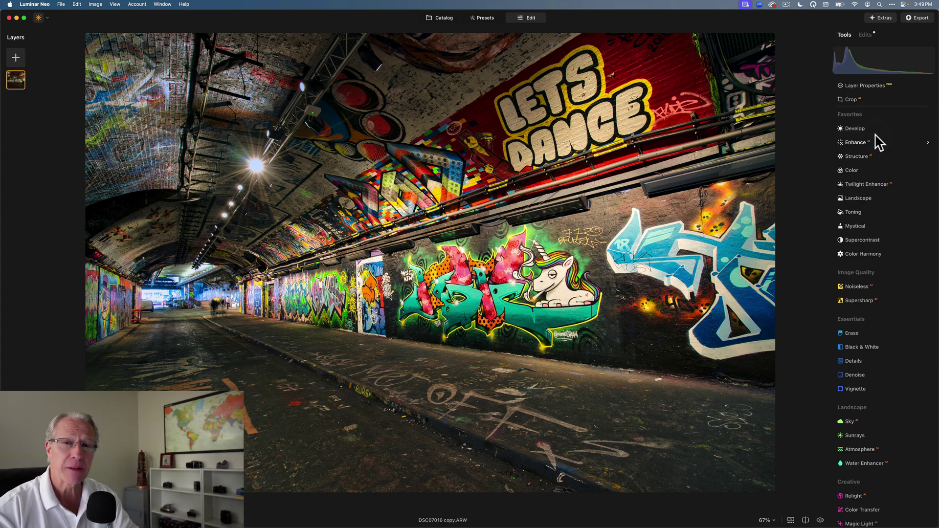
# Step: Add a Color mask to Develop sampled from the unicorn graffiti, narrowing Range to 25
pyautogui.click(859, 129)
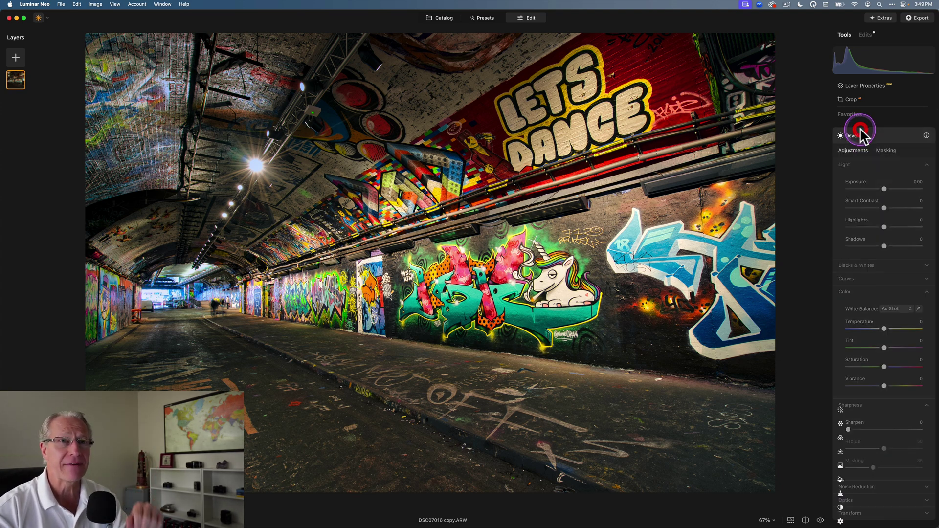
pyautogui.click(889, 153)
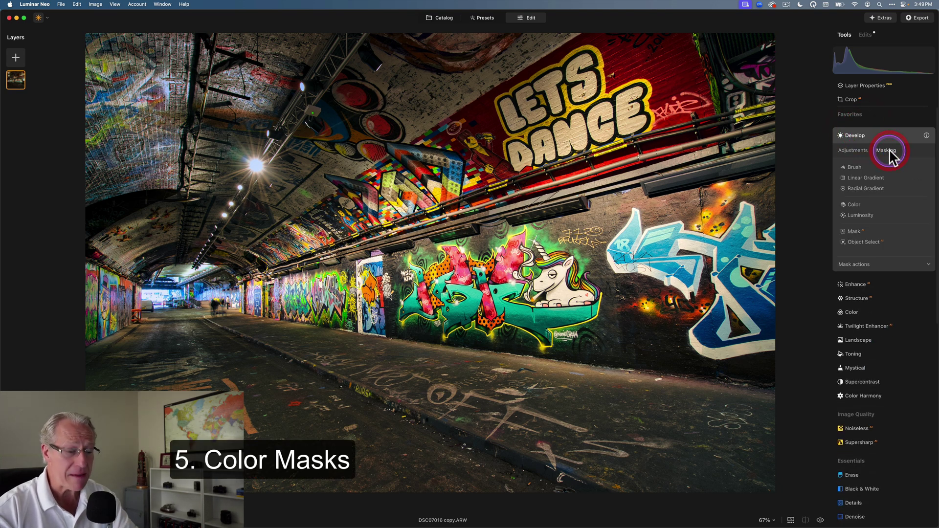
pyautogui.click(854, 205)
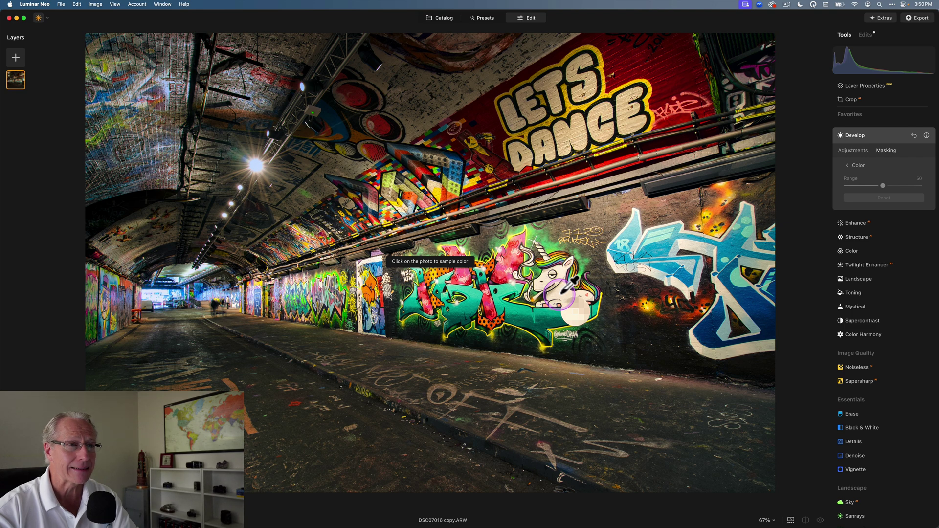
pyautogui.click(564, 292)
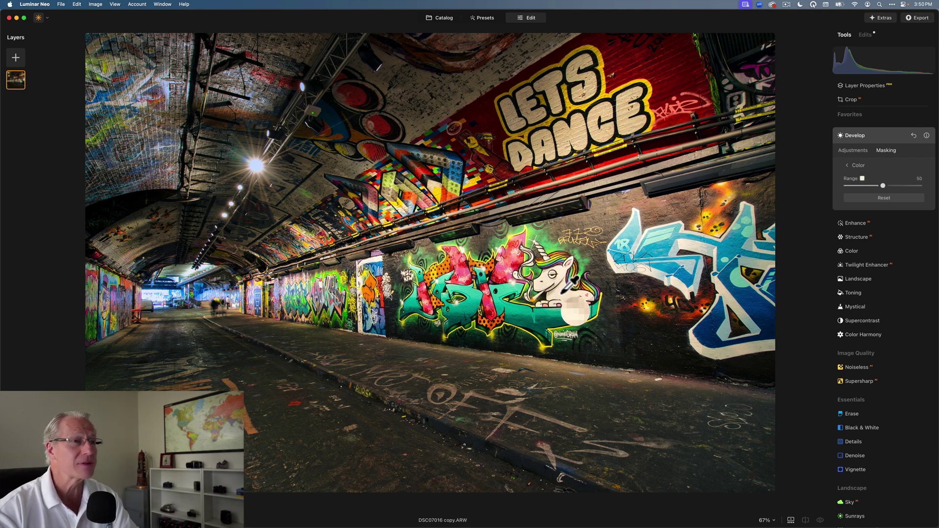
pyautogui.click(815, 204)
pyautogui.click(881, 186)
pyautogui.moveTo(883, 184); pyautogui.dragTo(873, 185)
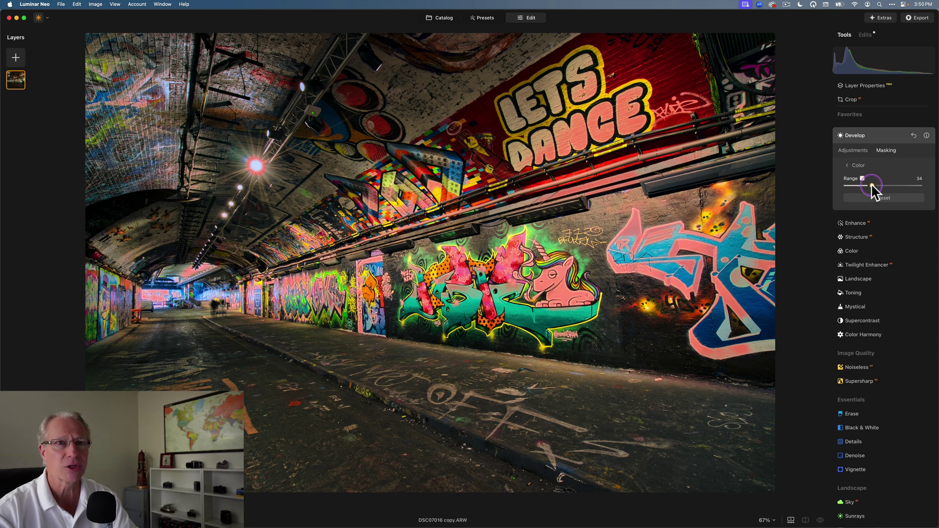
pyautogui.moveTo(867, 185); pyautogui.dragTo(864, 185)
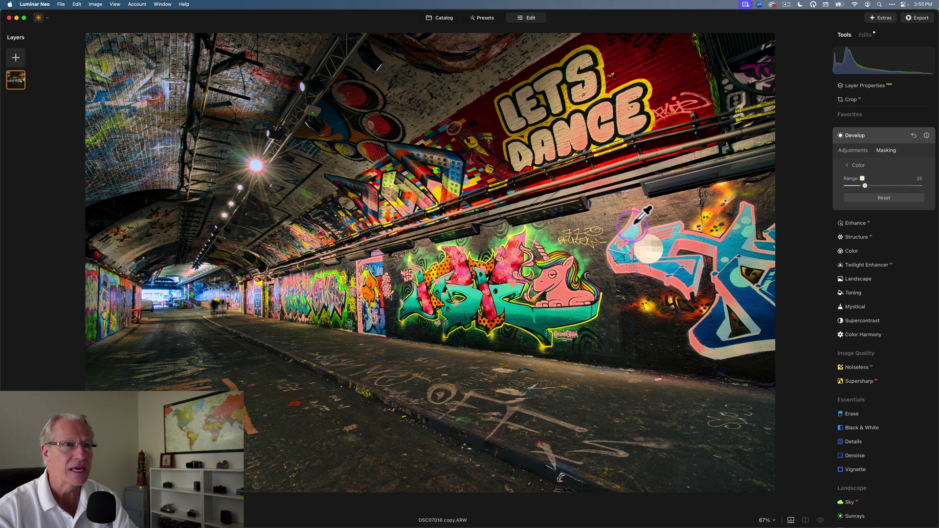
# Step: Raise the colour-masked Develop Exposure to 0.51 and Whites to 26
pyautogui.click(854, 151)
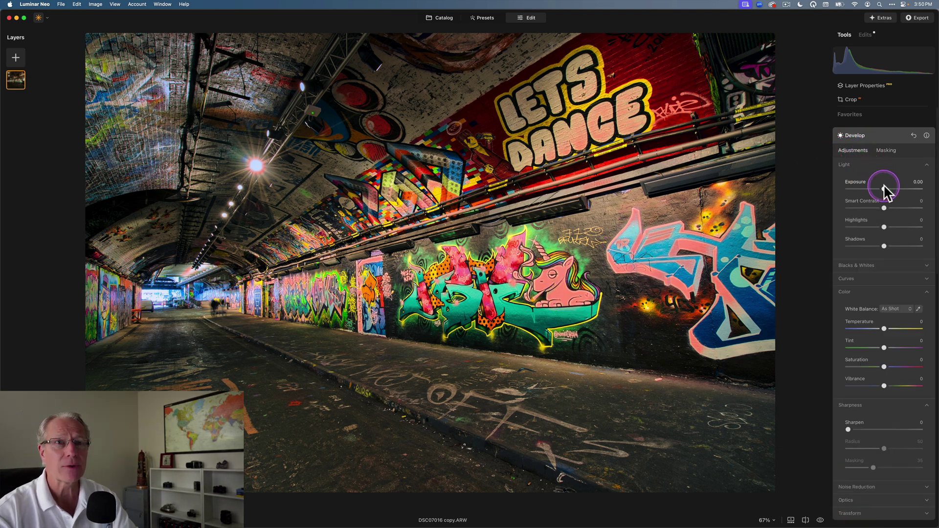
pyautogui.moveTo(884, 189); pyautogui.dragTo(887, 189)
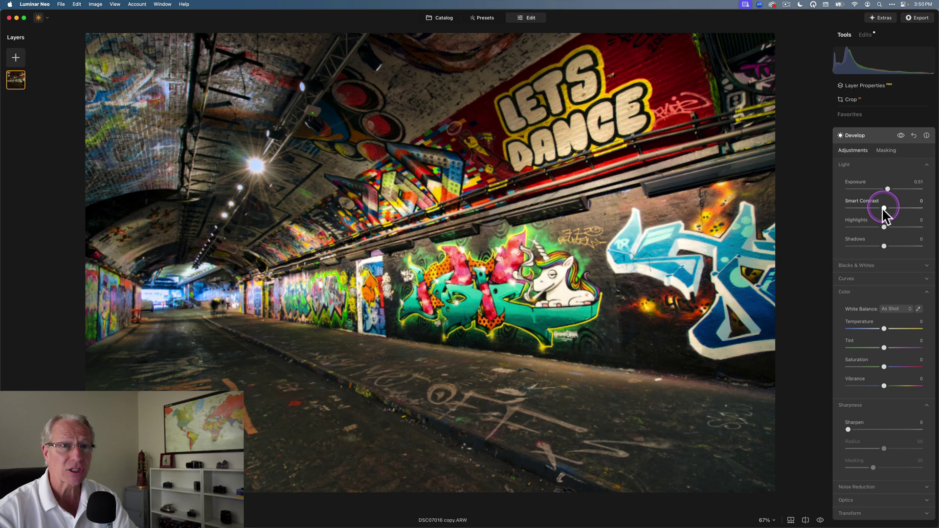
pyautogui.click(867, 265)
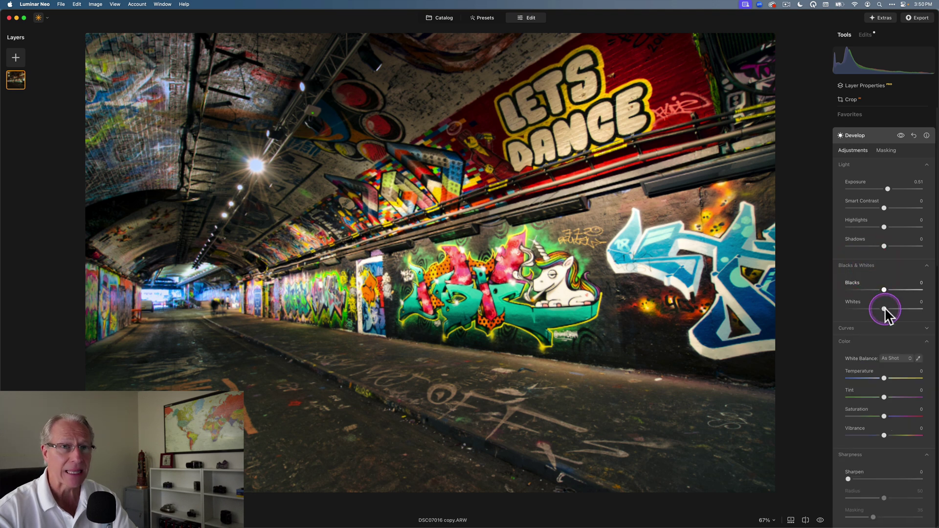
pyautogui.scroll(-1, 885, 307)
pyautogui.moveTo(885, 307); pyautogui.dragTo(895, 307)
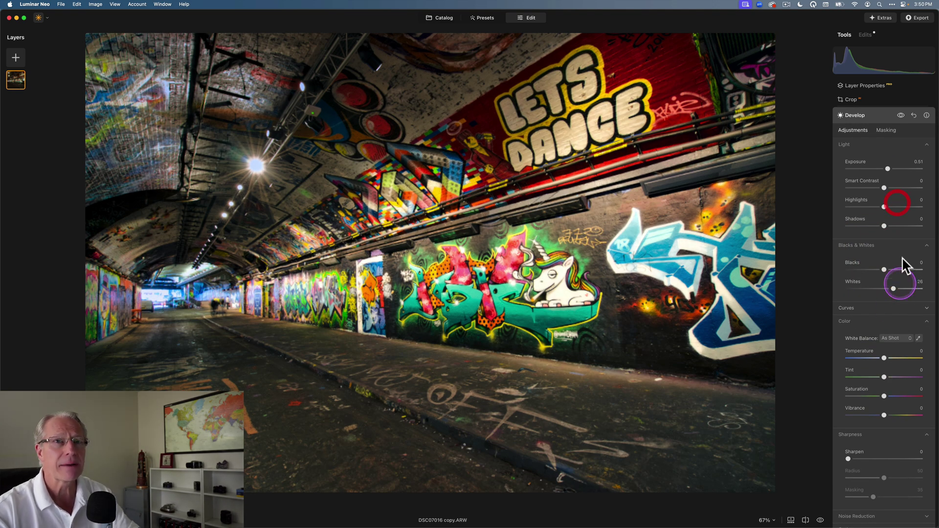
# Step: Toggle the Develop edit off and on to compare the graffiti before and after
pyautogui.click(901, 114)
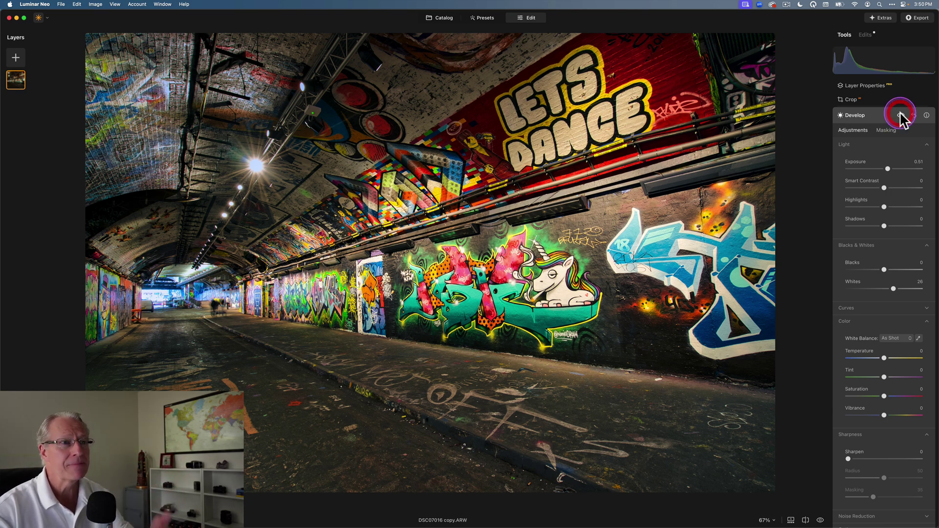
pyautogui.click(901, 113)
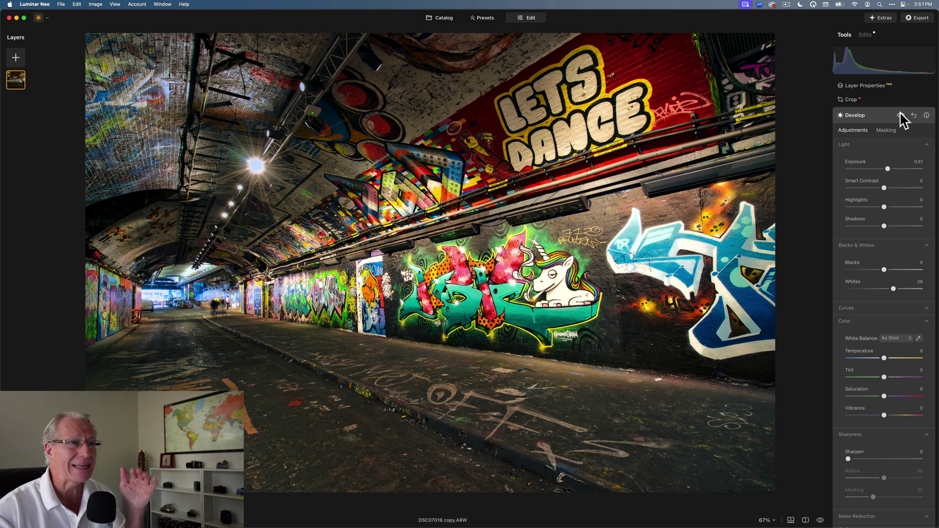
pyautogui.click(885, 118)
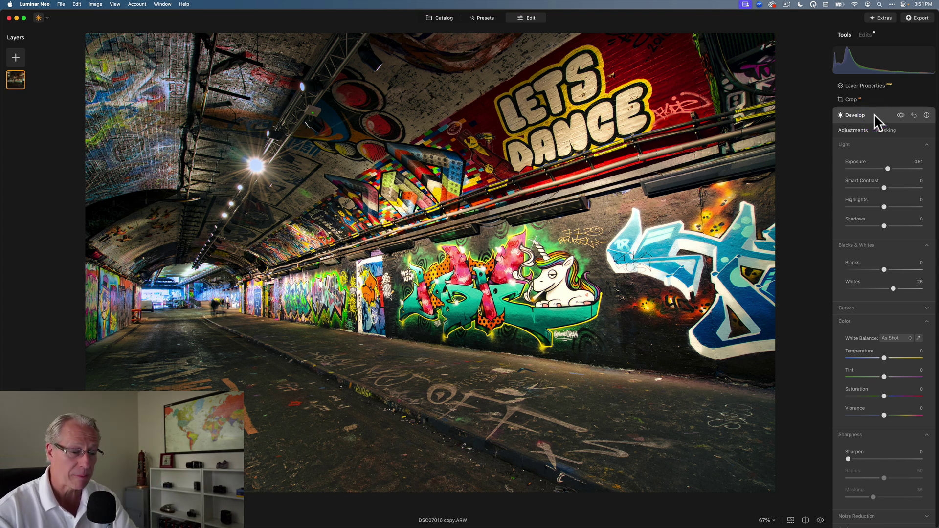
# Step: Add a new colour mask to Develop sampled from the green graffiti paint
pyautogui.click(875, 116)
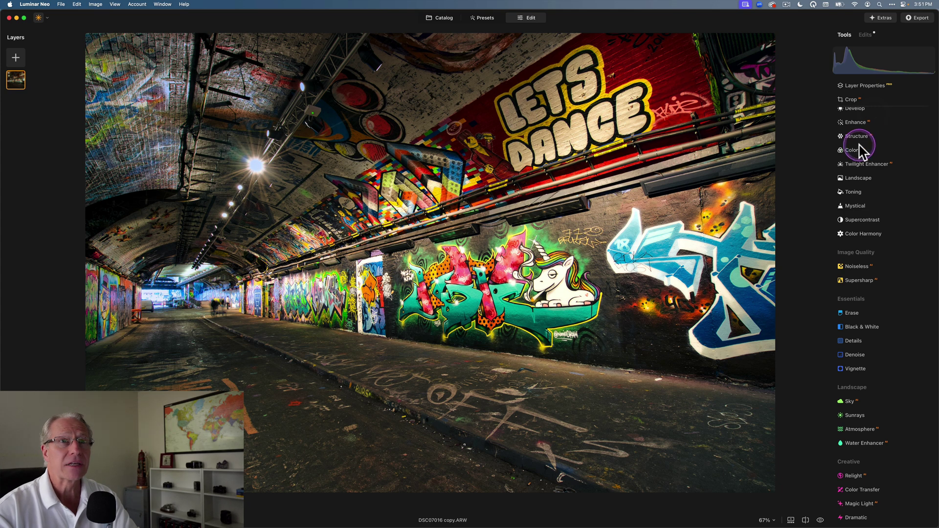
pyautogui.click(860, 129)
pyautogui.click(888, 130)
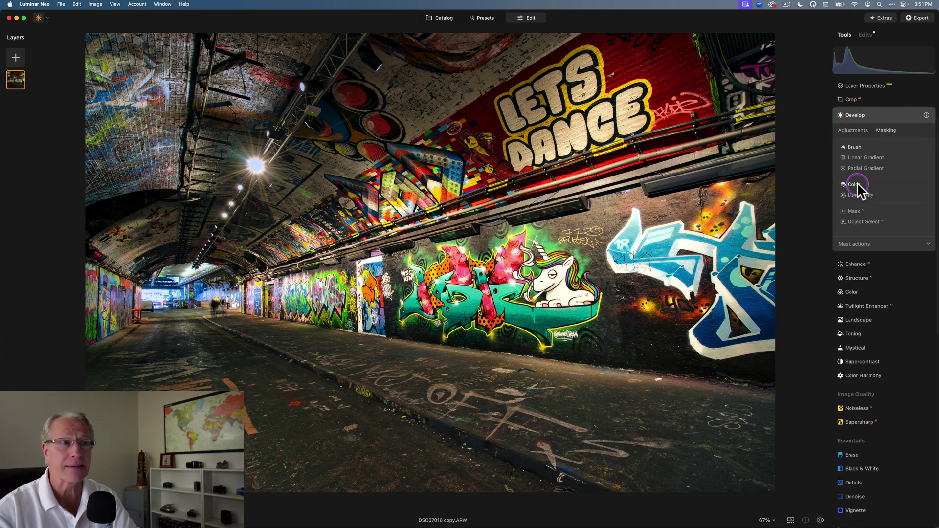
pyautogui.click(856, 184)
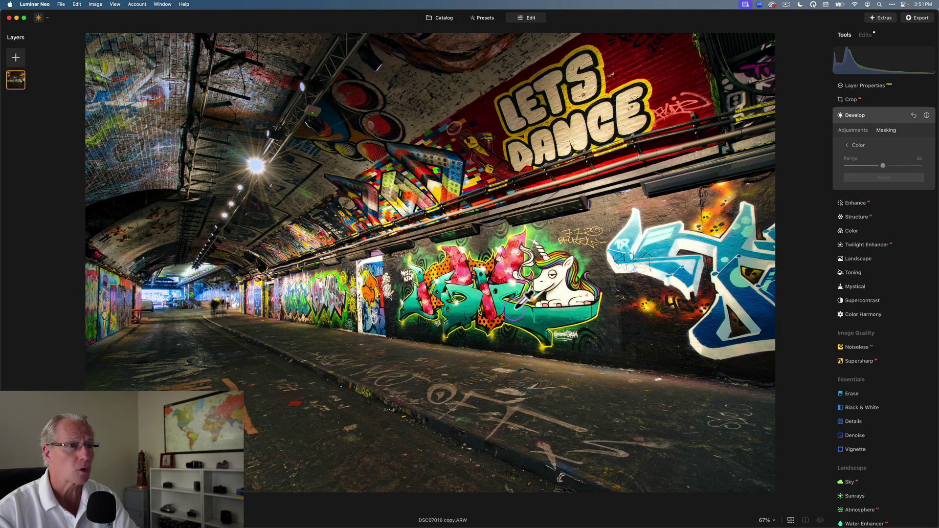
pyautogui.click(517, 307)
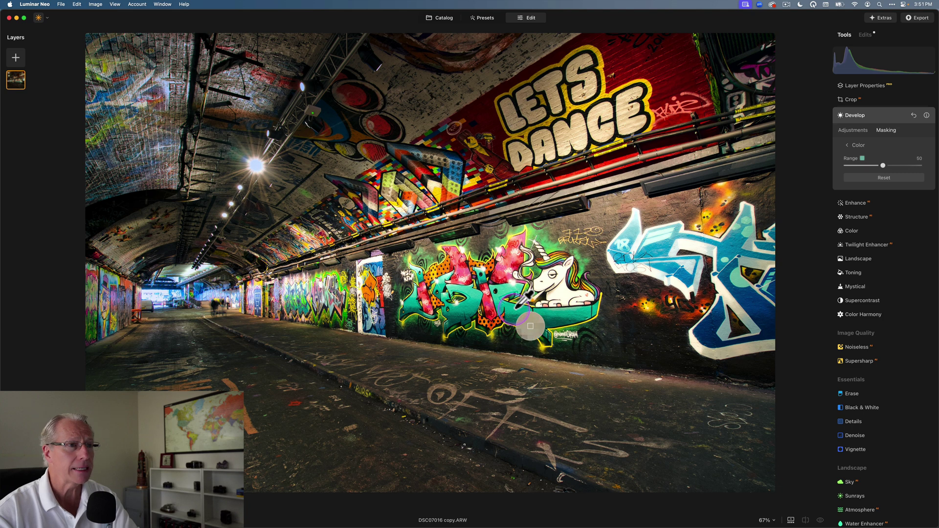
# Step: Set the green-masked Develop Exposure to 0.43 and Saturation to 11
pyautogui.click(857, 130)
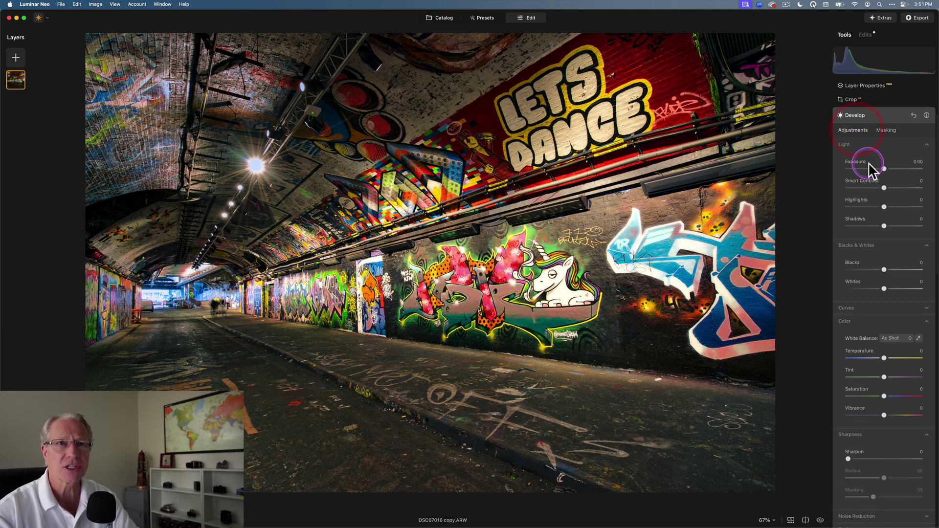
pyautogui.click(891, 167)
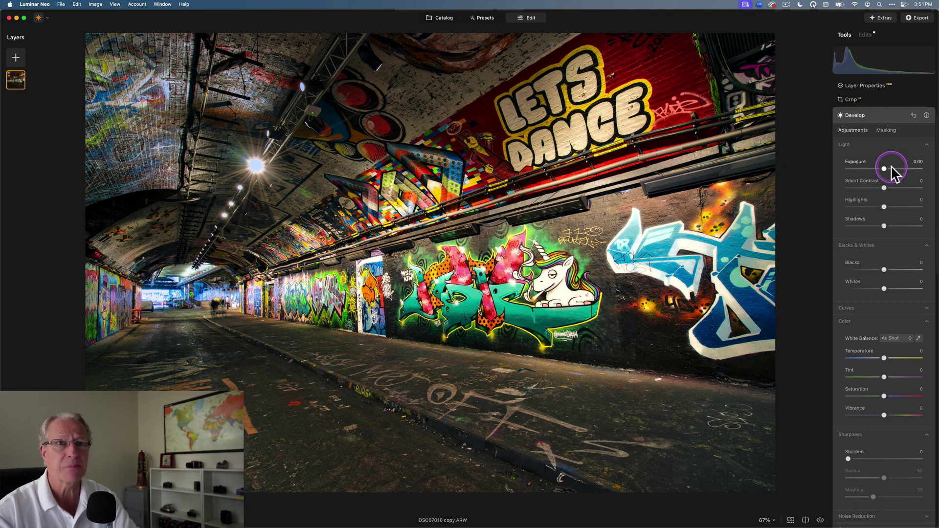
pyautogui.moveTo(891, 168); pyautogui.dragTo(888, 168)
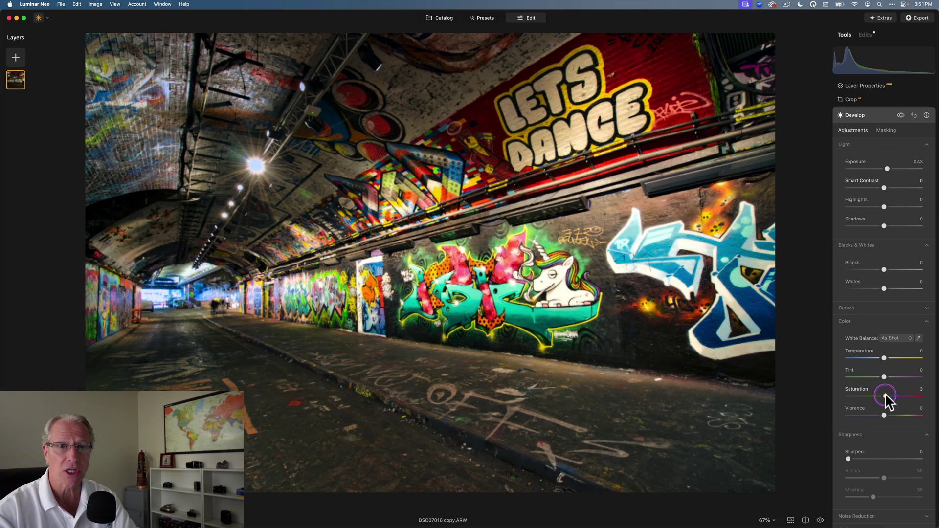
pyautogui.moveTo(888, 393); pyautogui.dragTo(888, 393)
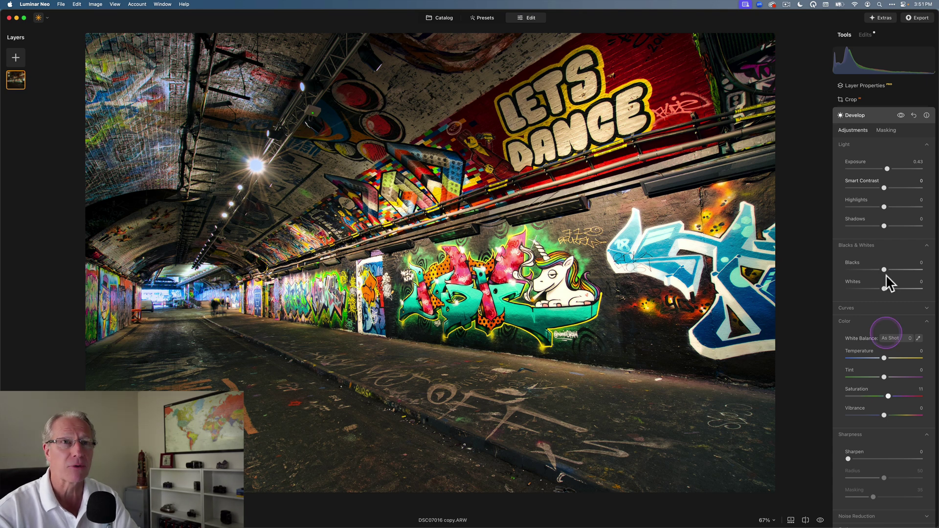
# Step: Compare the green-masked edit on and off, then return to the tools list
pyautogui.click(901, 116)
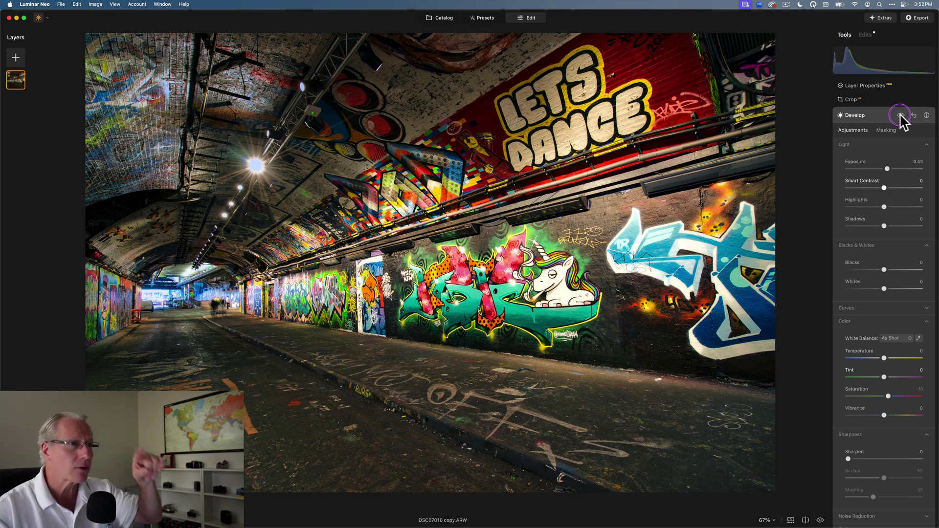
pyautogui.click(901, 116)
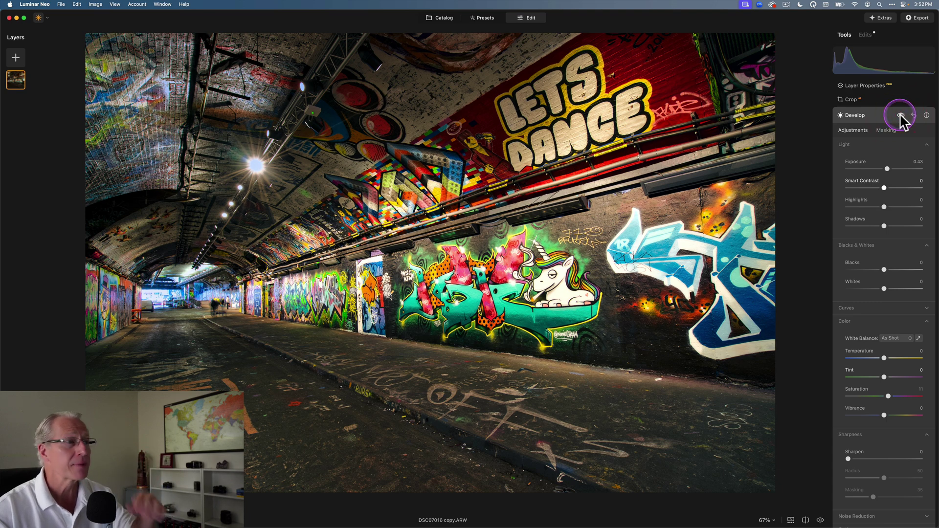
pyautogui.click(854, 142)
pyautogui.click(867, 115)
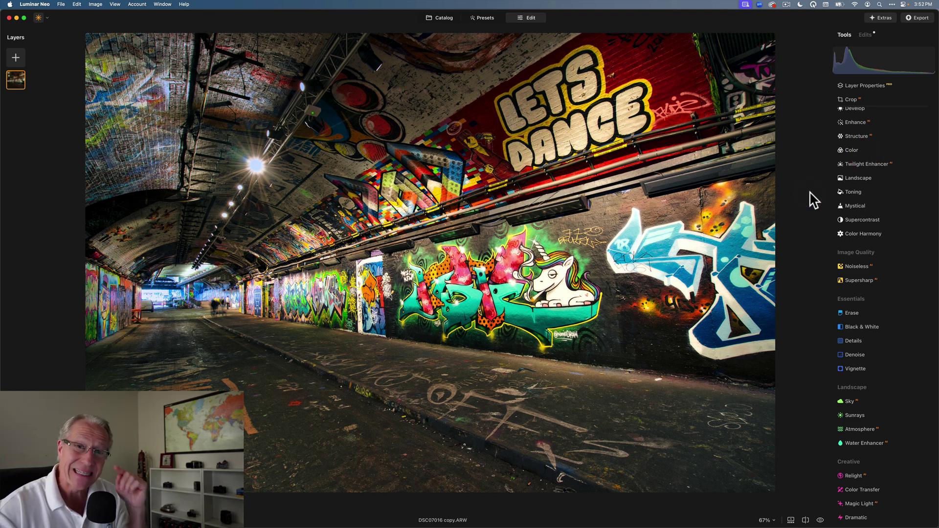
# Step: Give Enhance a radial mask stretched into a wide ellipse over the graffiti wall
pyautogui.click(855, 122)
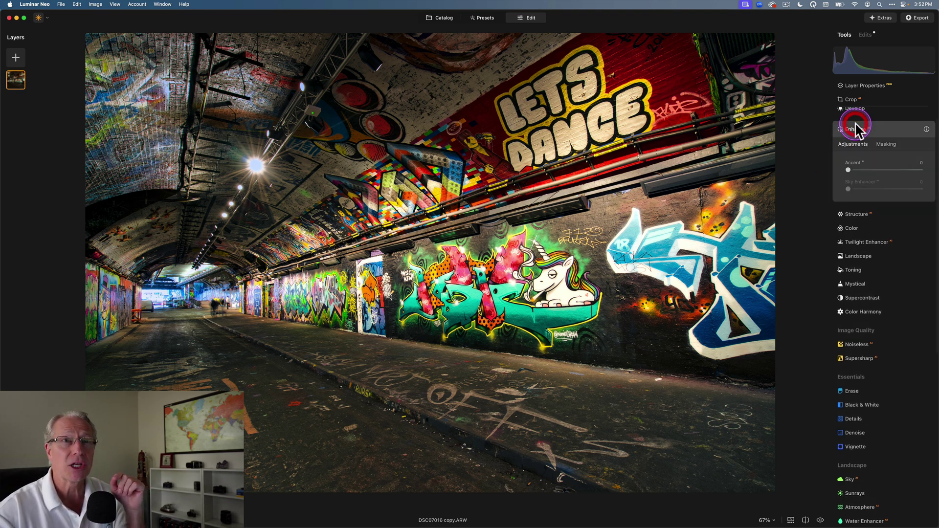
pyautogui.click(888, 144)
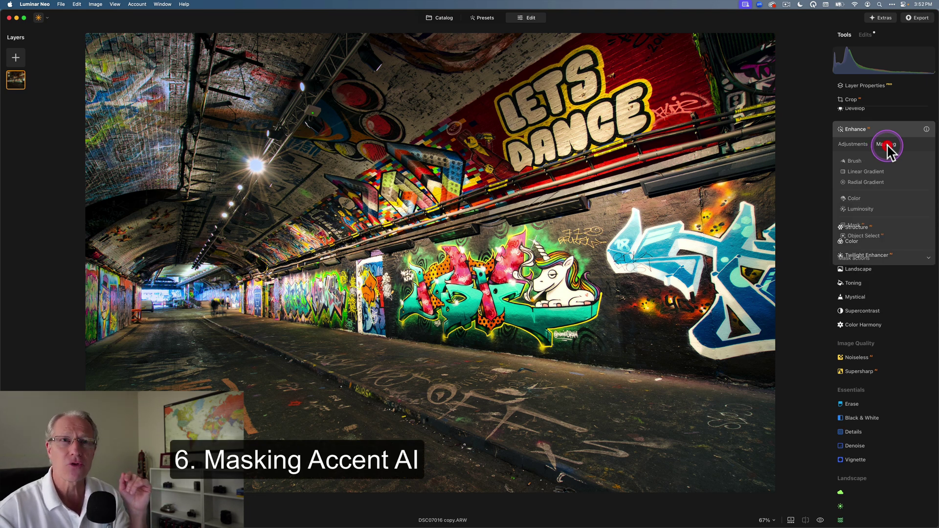
pyautogui.click(867, 182)
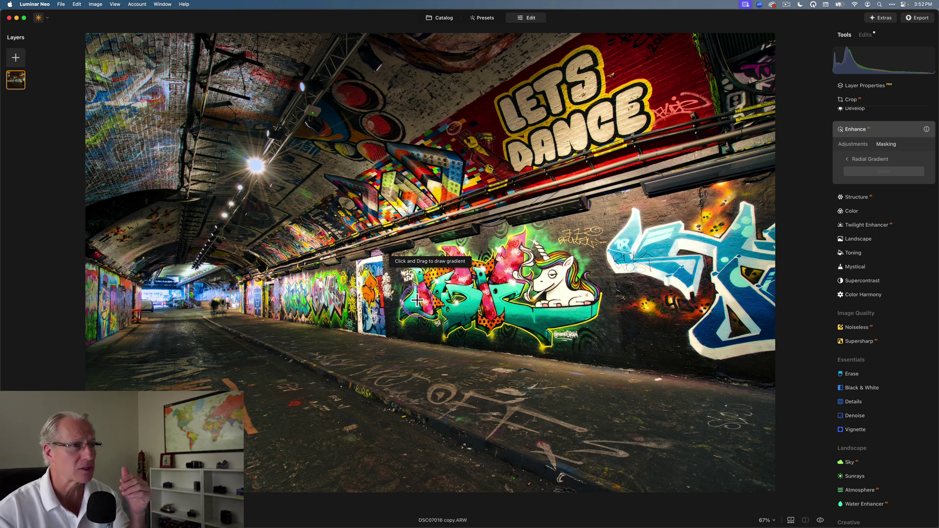
pyautogui.moveTo(397, 350); pyautogui.dragTo(409, 338)
pyautogui.moveTo(422, 306); pyautogui.dragTo(473, 314)
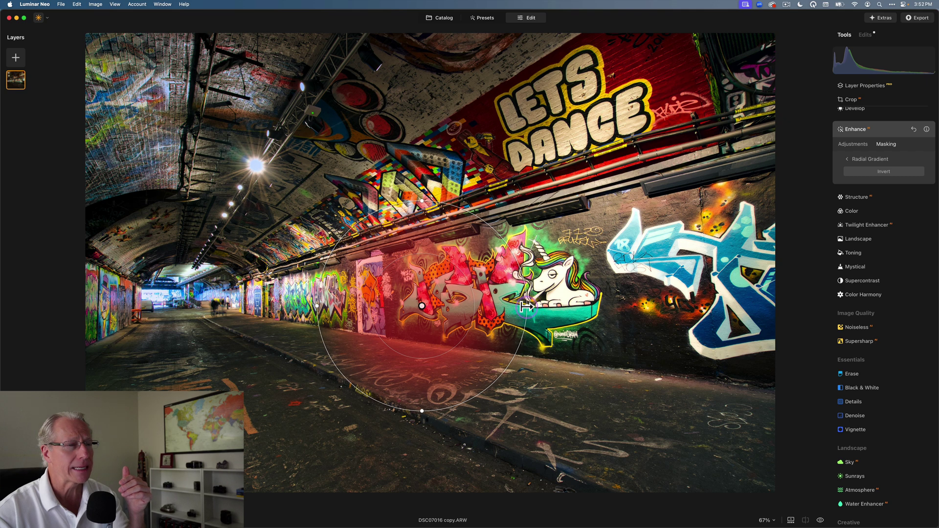
pyautogui.moveTo(529, 307); pyautogui.dragTo(760, 315)
# Step: Set Accent to 40 inside the radial mask and compare Enhance on and off
pyautogui.click(863, 143)
pyautogui.moveTo(863, 177); pyautogui.dragTo(874, 171)
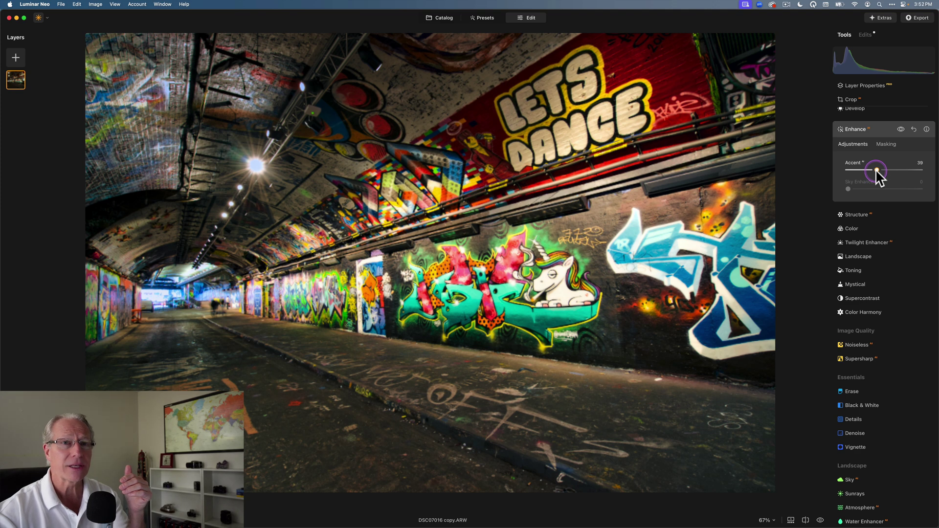
pyautogui.click(878, 169)
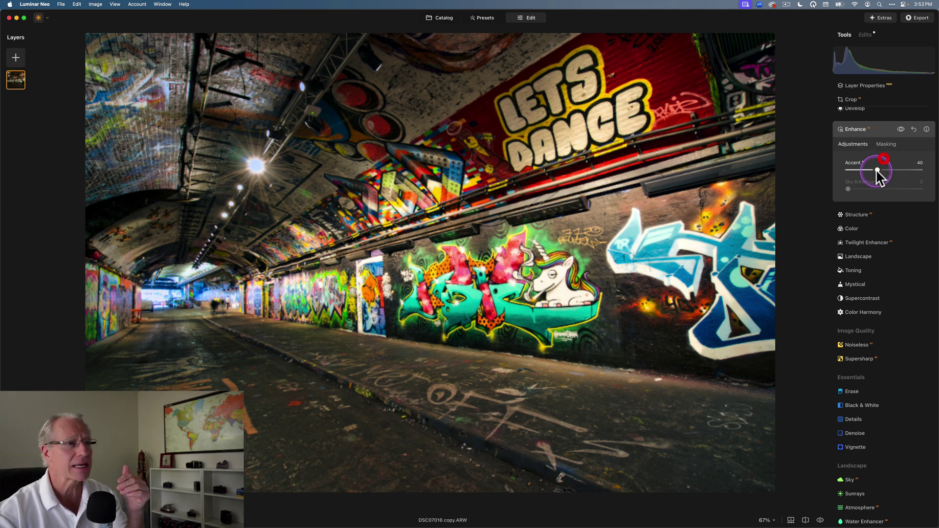
pyautogui.click(901, 130)
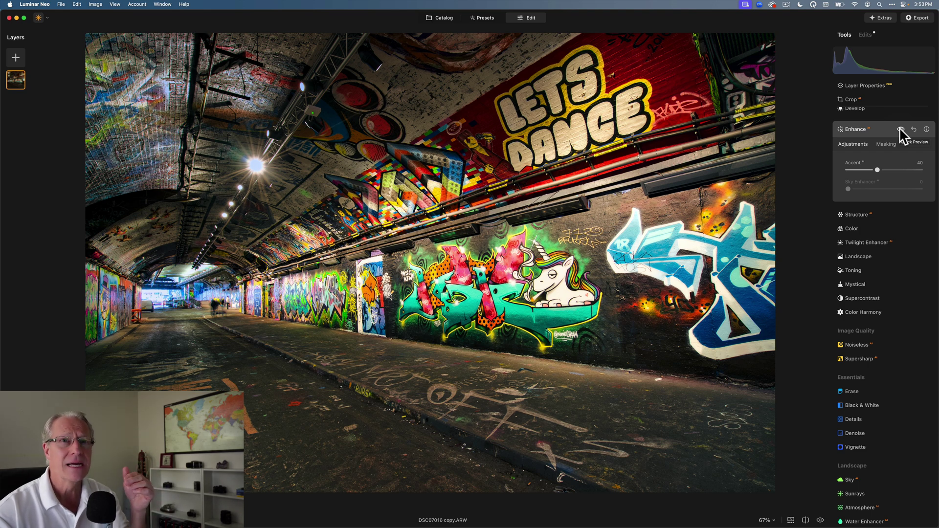
pyautogui.click(901, 130)
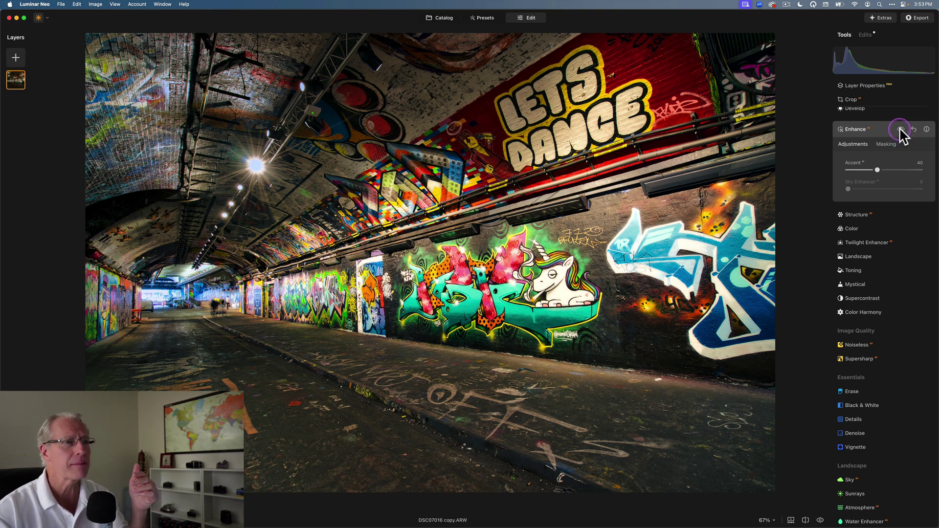
pyautogui.click(901, 129)
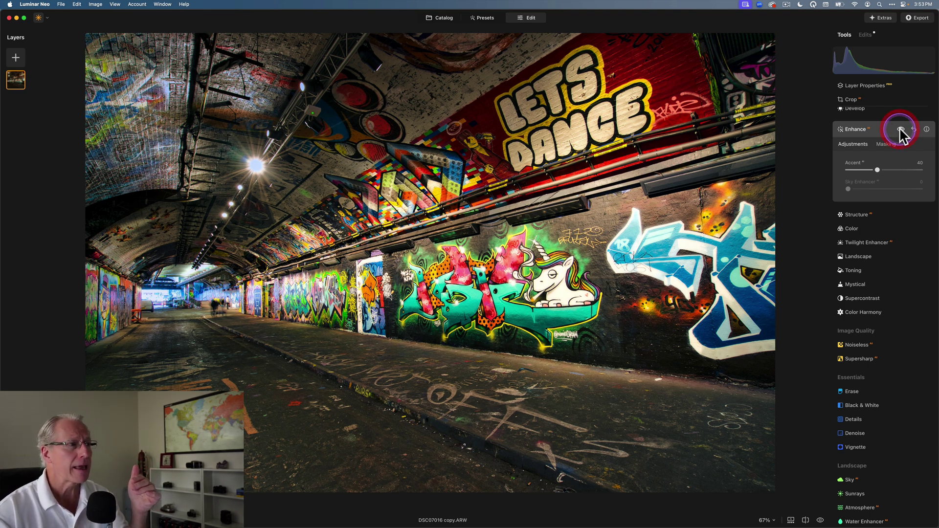
# Step: Add a vignette with Amount -51, Size 16 and Inner Light 12
pyautogui.click(861, 131)
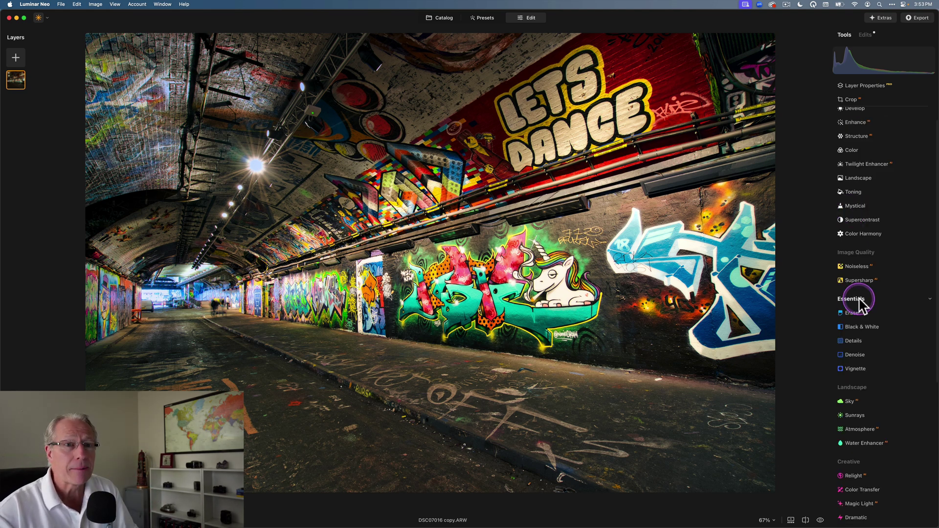
pyautogui.click(856, 371)
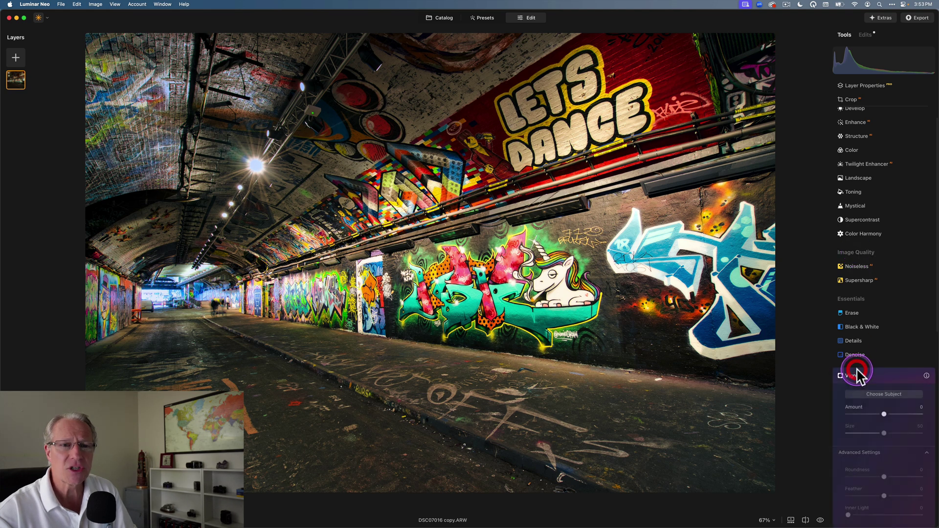
pyautogui.moveTo(867, 357)
pyautogui.mouseDown()
pyautogui.moveTo(859, 377)
pyautogui.moveTo(866, 357)
pyautogui.mouseUp()
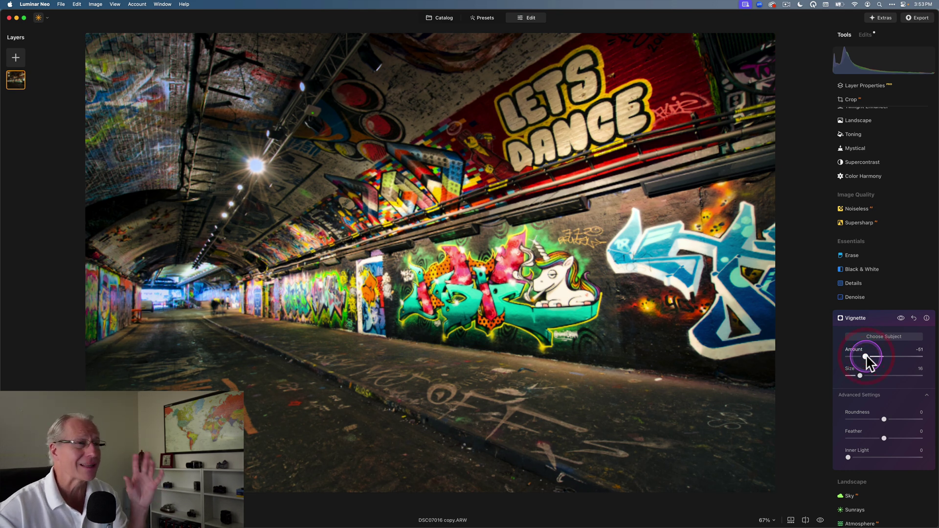
pyautogui.click(857, 442)
pyautogui.click(857, 458)
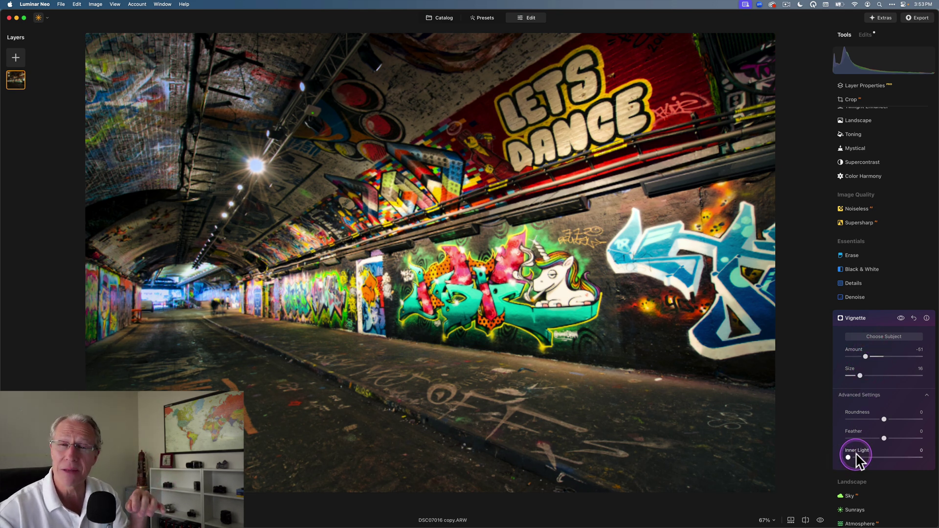
pyautogui.moveTo(857, 458); pyautogui.dragTo(923, 414)
pyautogui.click(885, 438)
# Step: Set vignette Feather and Roundness to 100, compare it on and off
pyautogui.click(885, 420)
pyautogui.click(859, 457)
pyautogui.click(901, 319)
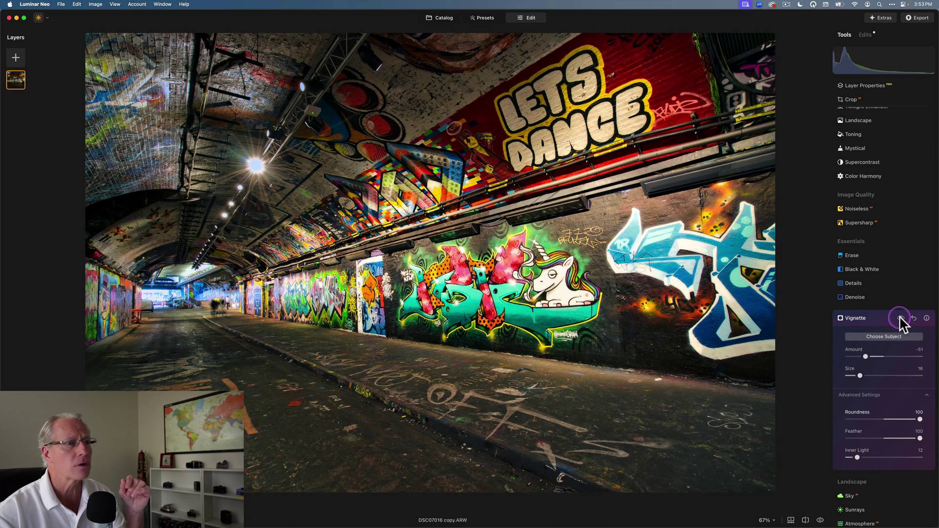
pyautogui.click(901, 318)
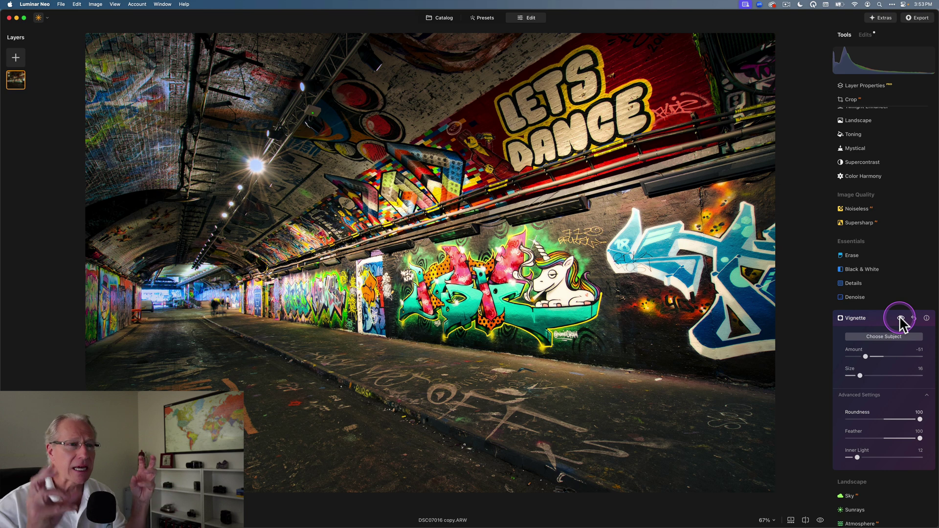
pyautogui.click(880, 318)
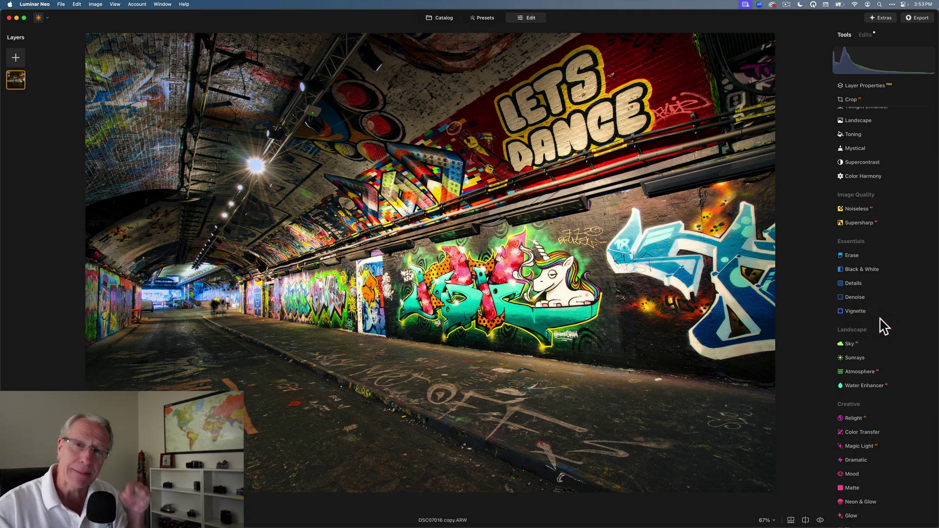
# Step: Set the global Develop Tint to 24 and compare the photo before and after
pyautogui.scroll(3, 879, 264)
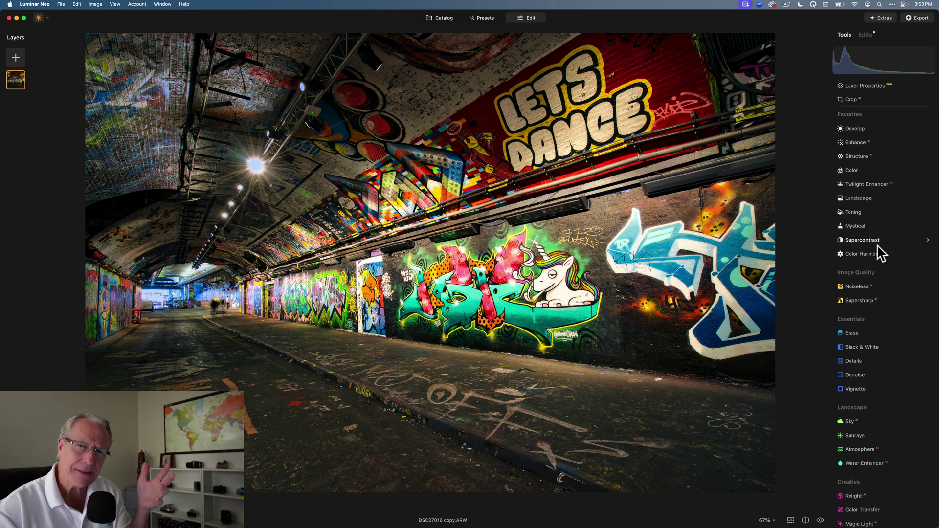
pyautogui.click(857, 129)
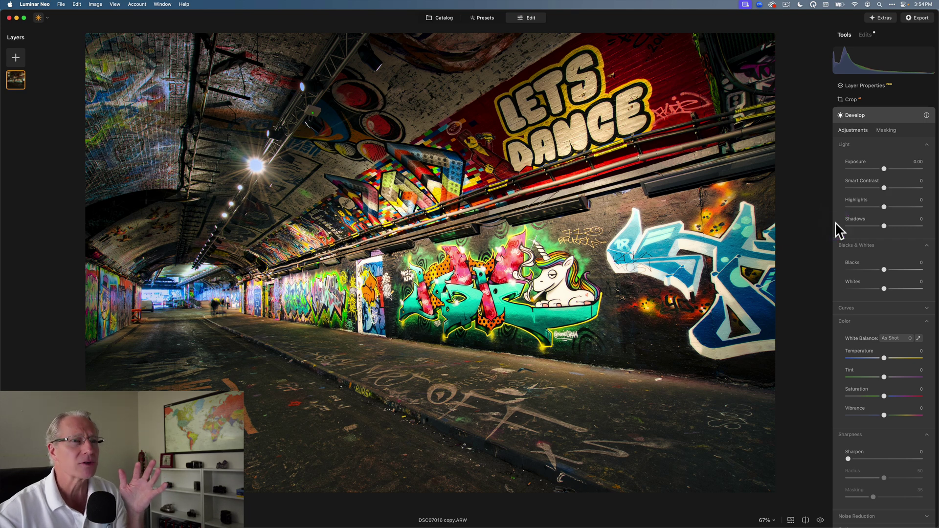
pyautogui.click(836, 328)
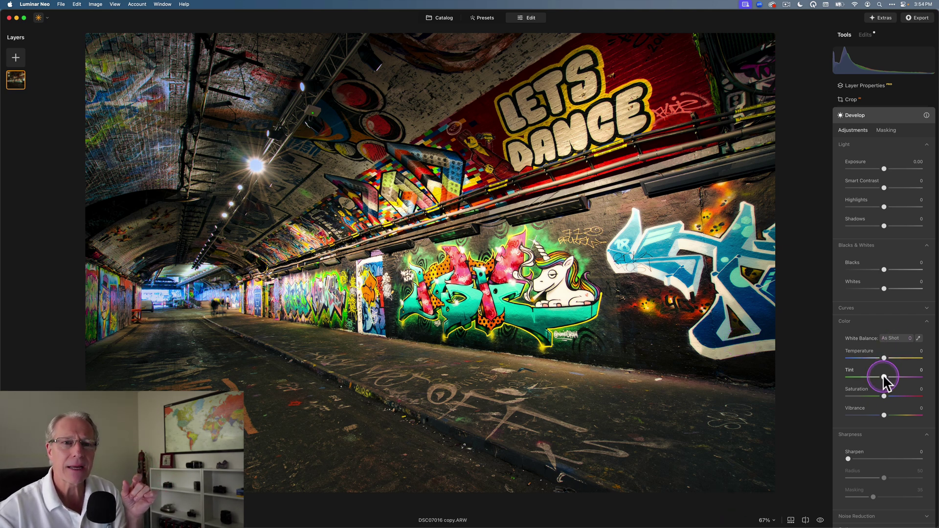
pyautogui.moveTo(885, 377); pyautogui.dragTo(889, 376)
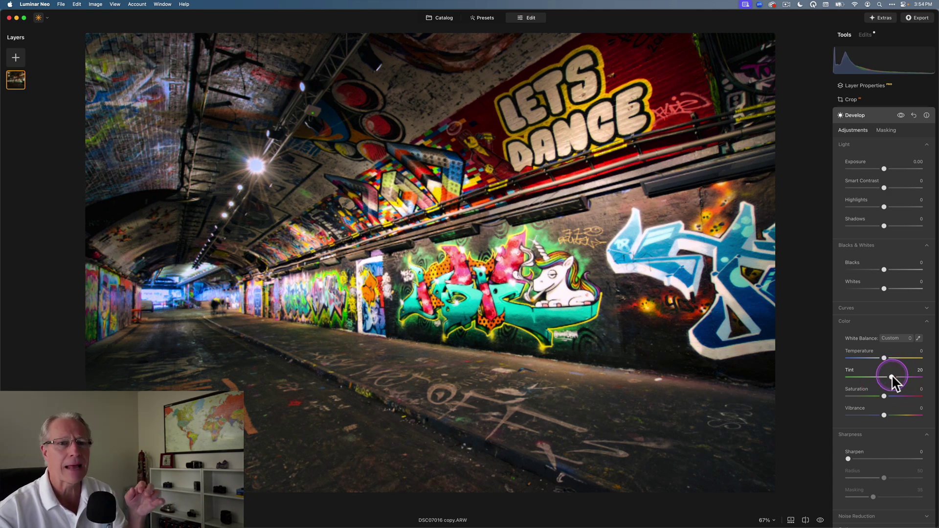
pyautogui.moveTo(891, 375); pyautogui.dragTo(894, 375)
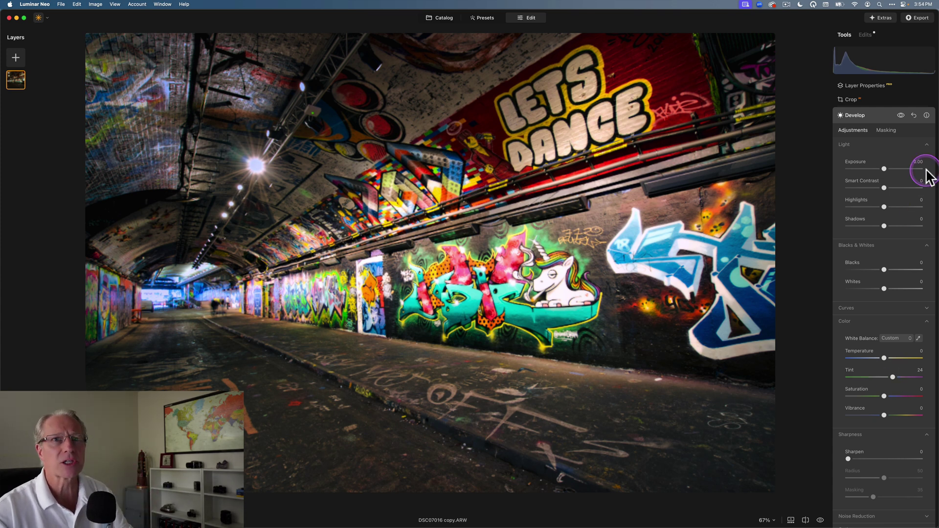
pyautogui.click(901, 115)
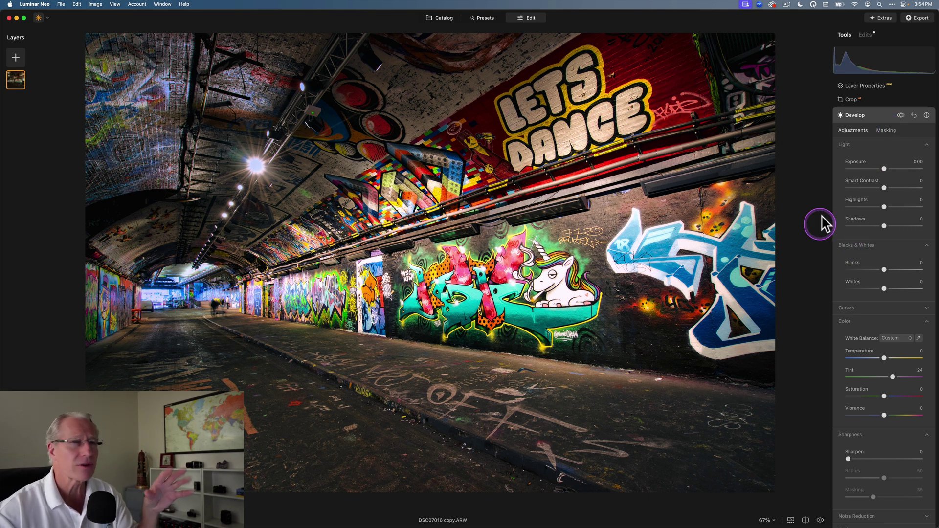
pyautogui.click(900, 116)
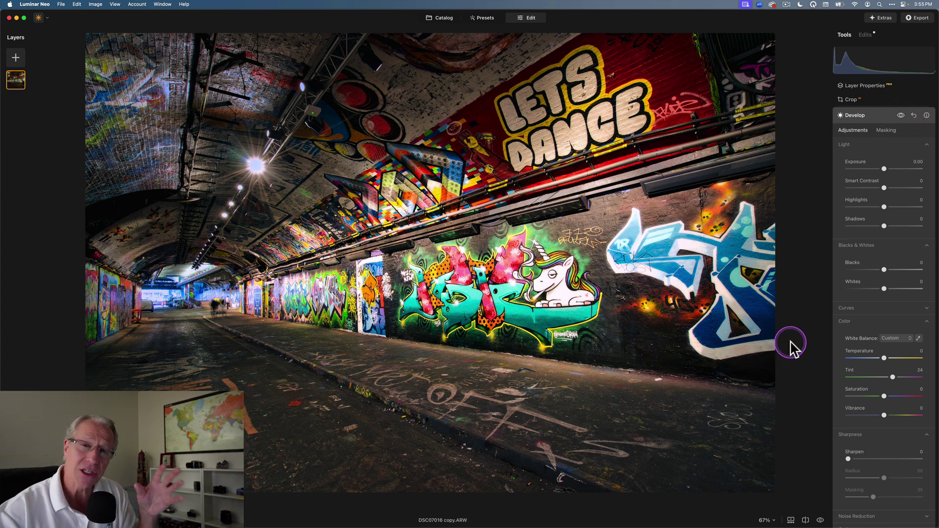
# Step: Set Temperature -8, Smart Contrast 7, Highlights -23 and Shadows 4 in Develop
pyautogui.click(858, 245)
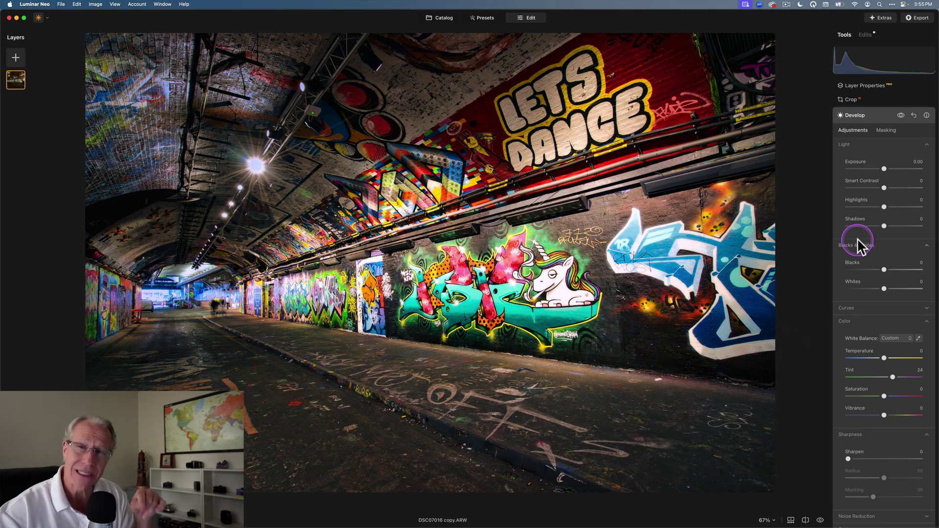
pyautogui.click(878, 360)
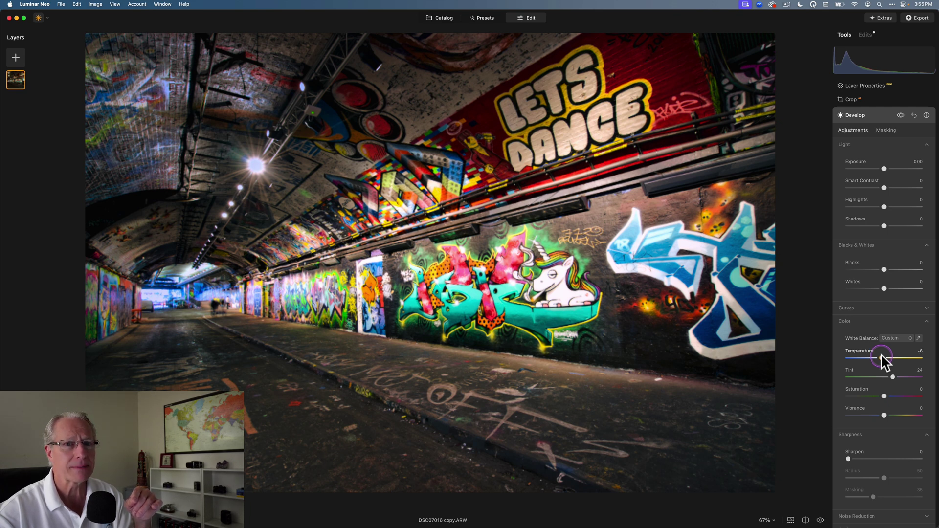
pyautogui.click(881, 358)
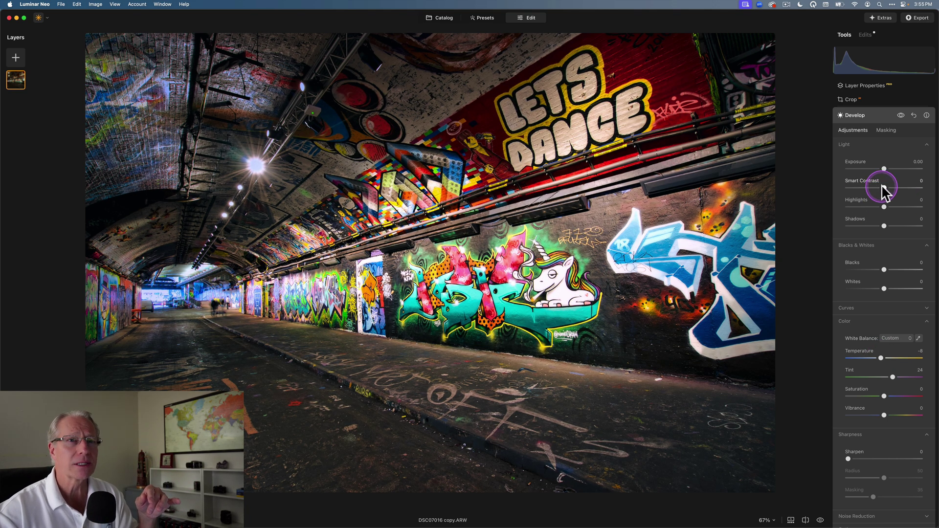
pyautogui.moveTo(882, 185); pyautogui.dragTo(887, 188)
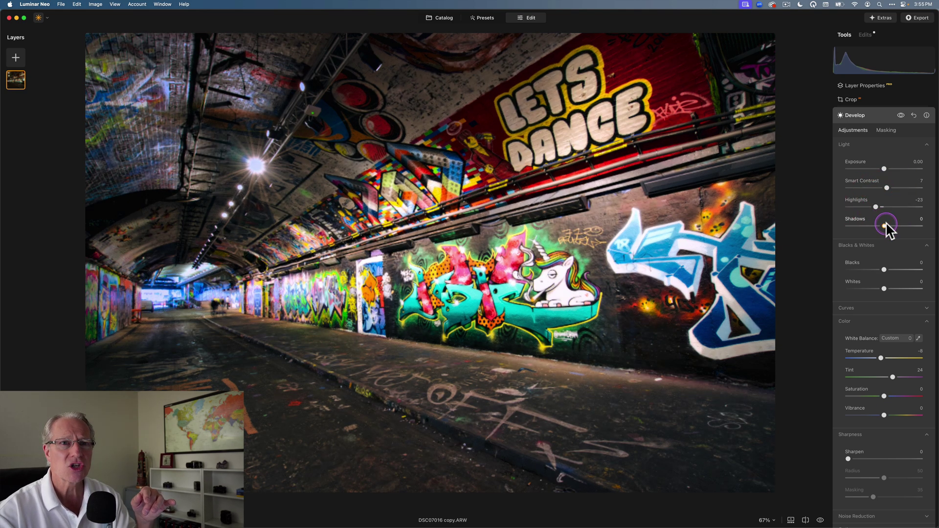
pyautogui.click(860, 246)
# Step: Toggle Develop off and on to compare the cooled, refined photo
pyautogui.click(900, 115)
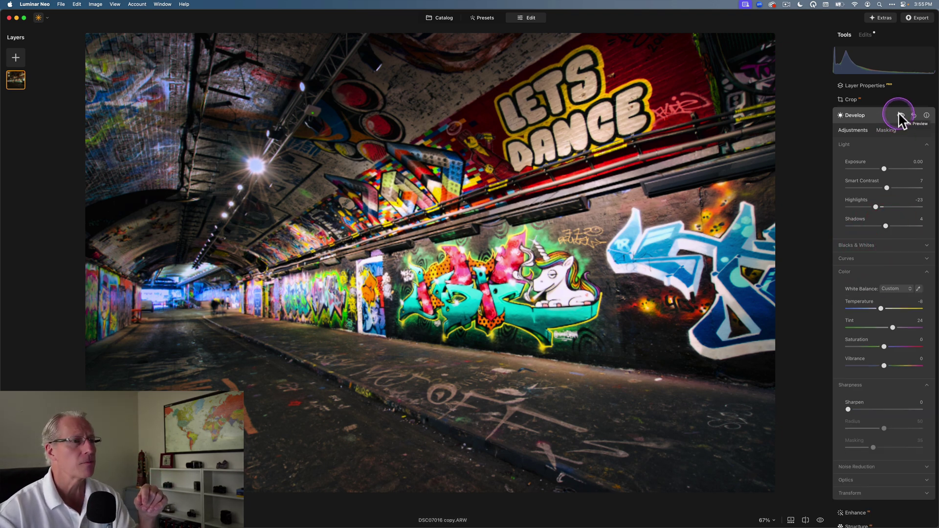
pyautogui.click(901, 115)
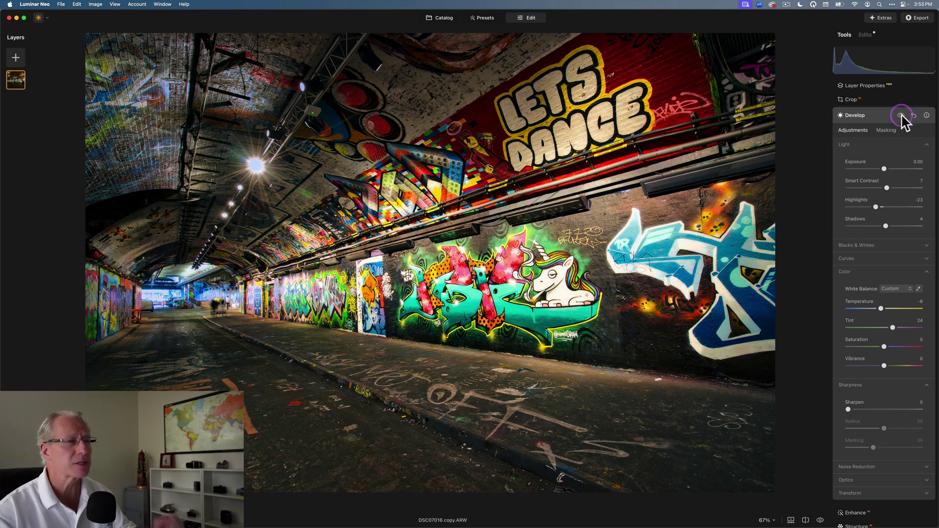
pyautogui.click(902, 115)
pyautogui.click(901, 115)
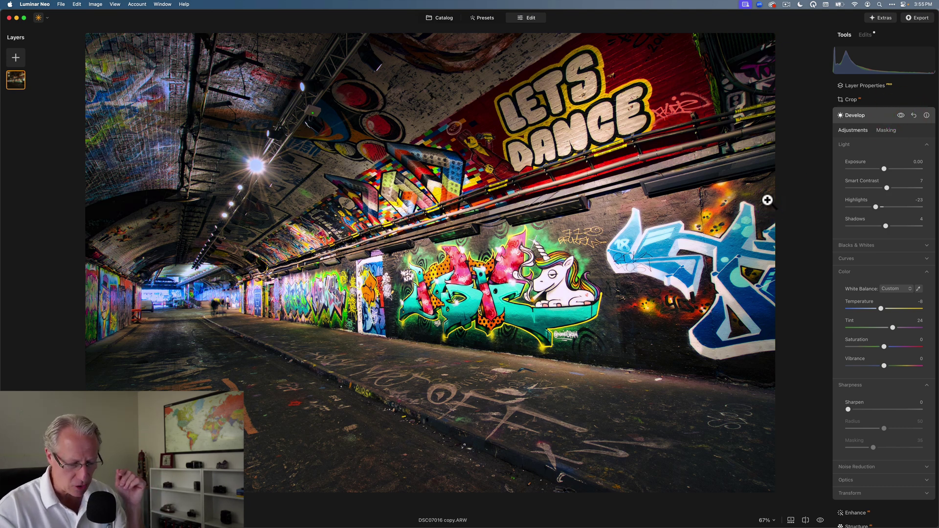
pyautogui.press('\\')
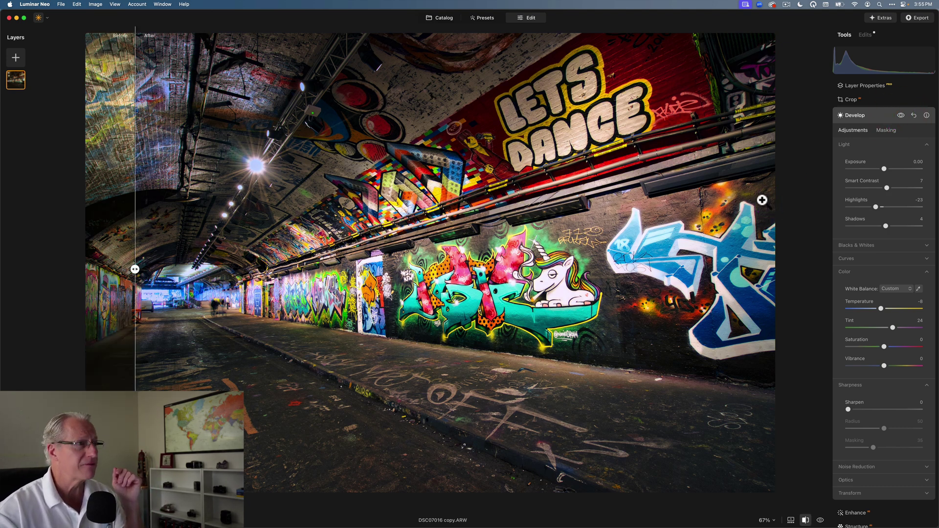
pyautogui.moveTo(135, 269); pyautogui.dragTo(311, 232)
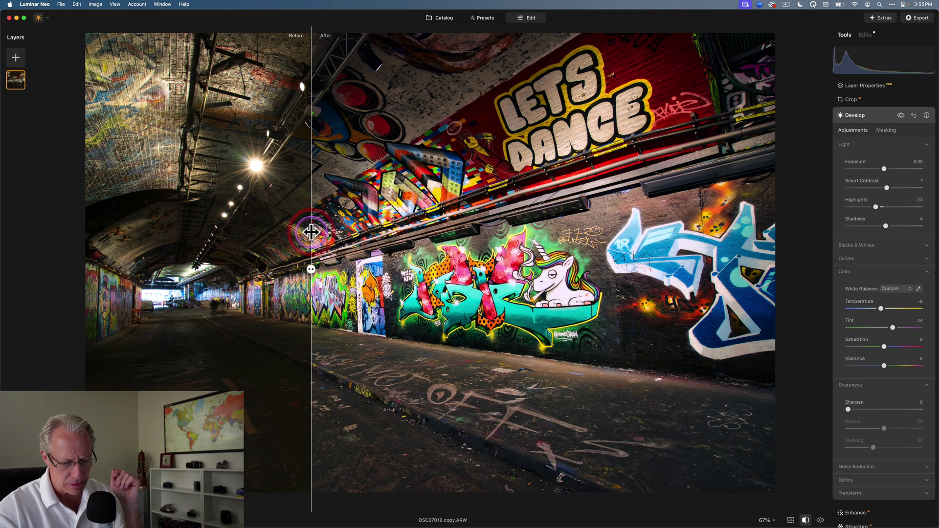
pyautogui.press('\\')
pyautogui.press('\\')
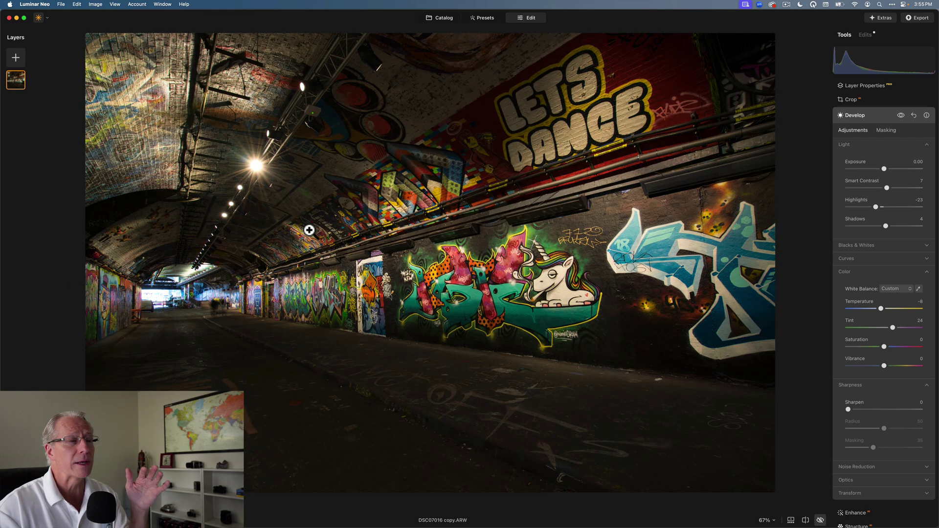
pyautogui.press('\\')
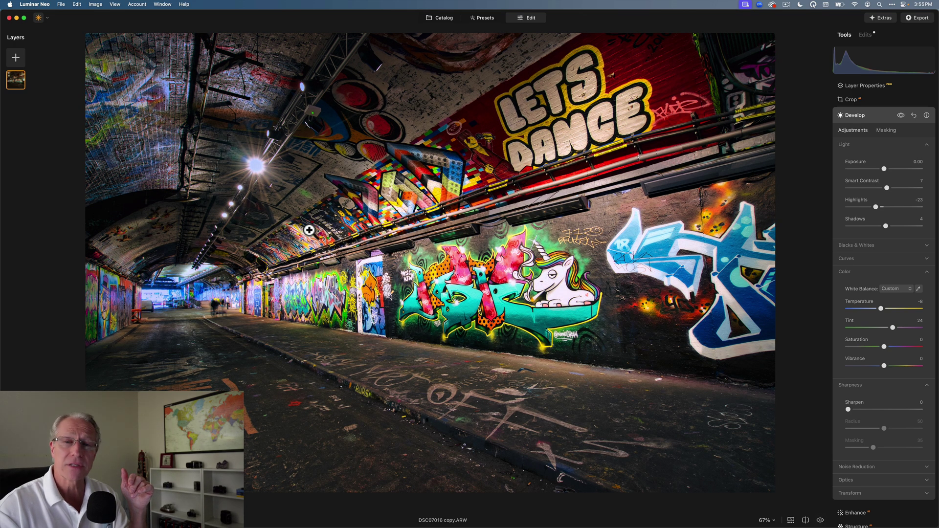